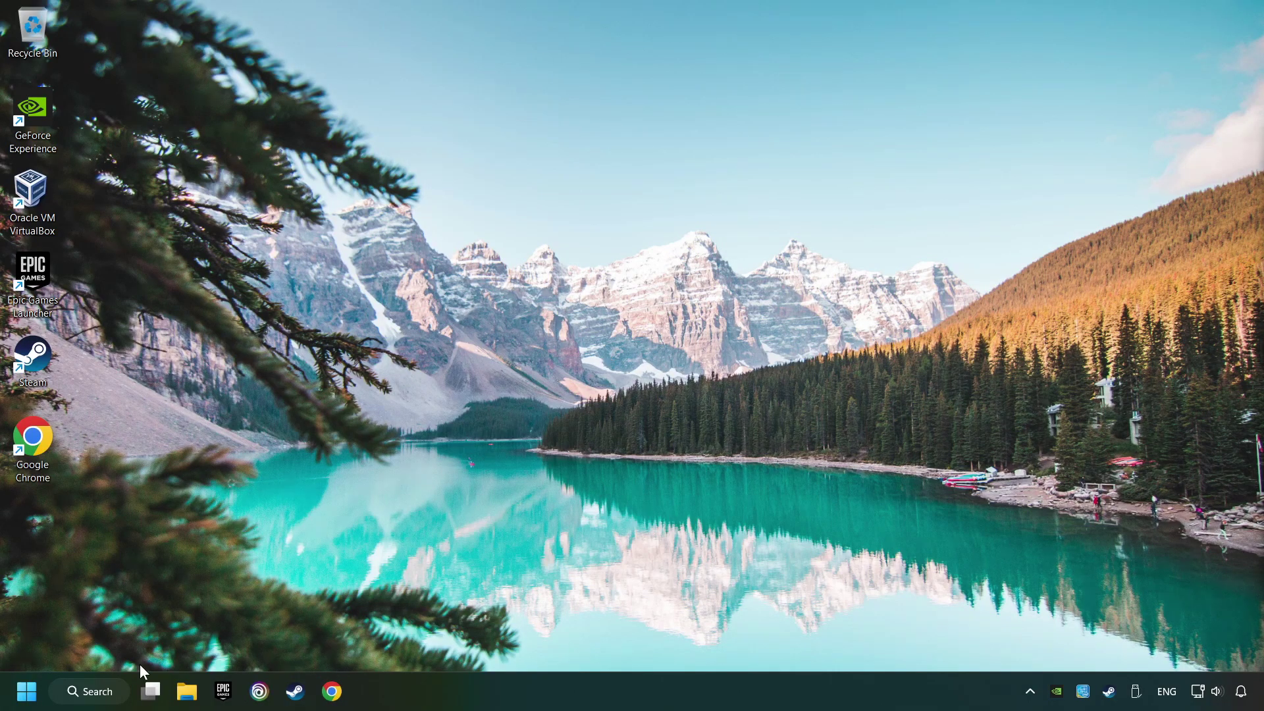
- Search Windows for 'device manager'
{"action": "left_click", "coordinate": [106, 692]}
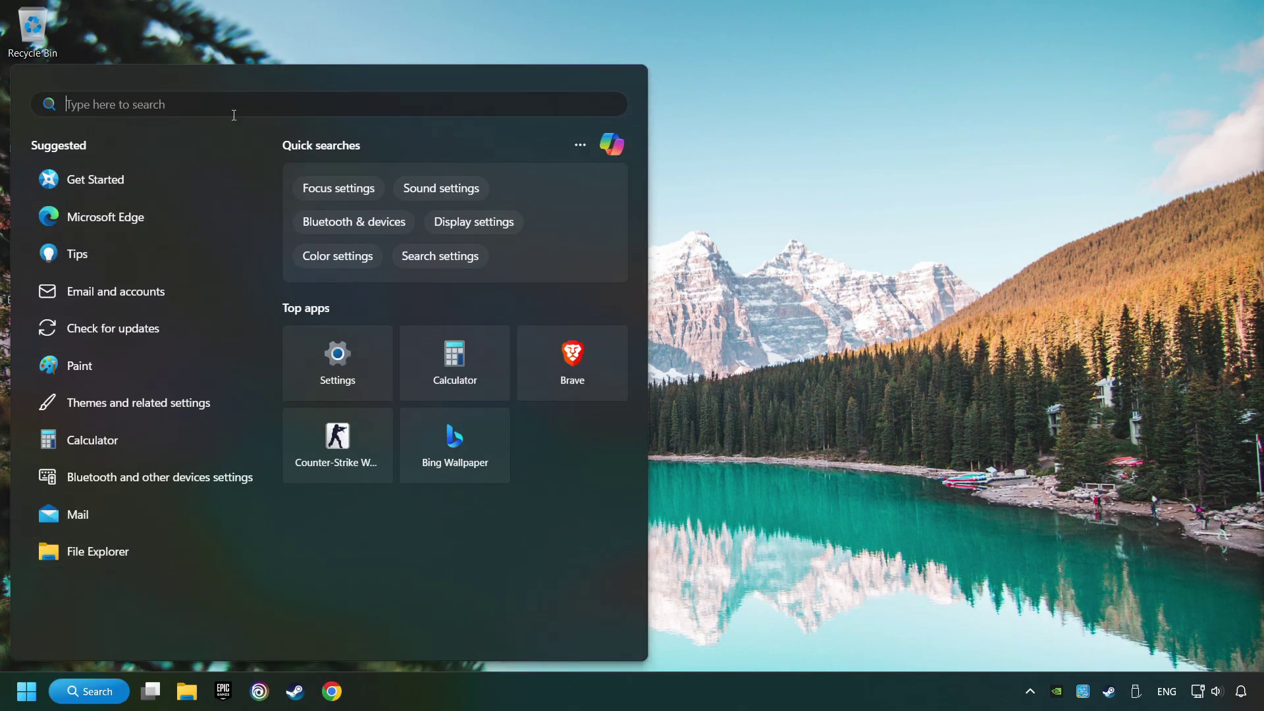
{"action": "type", "text": "device m"}
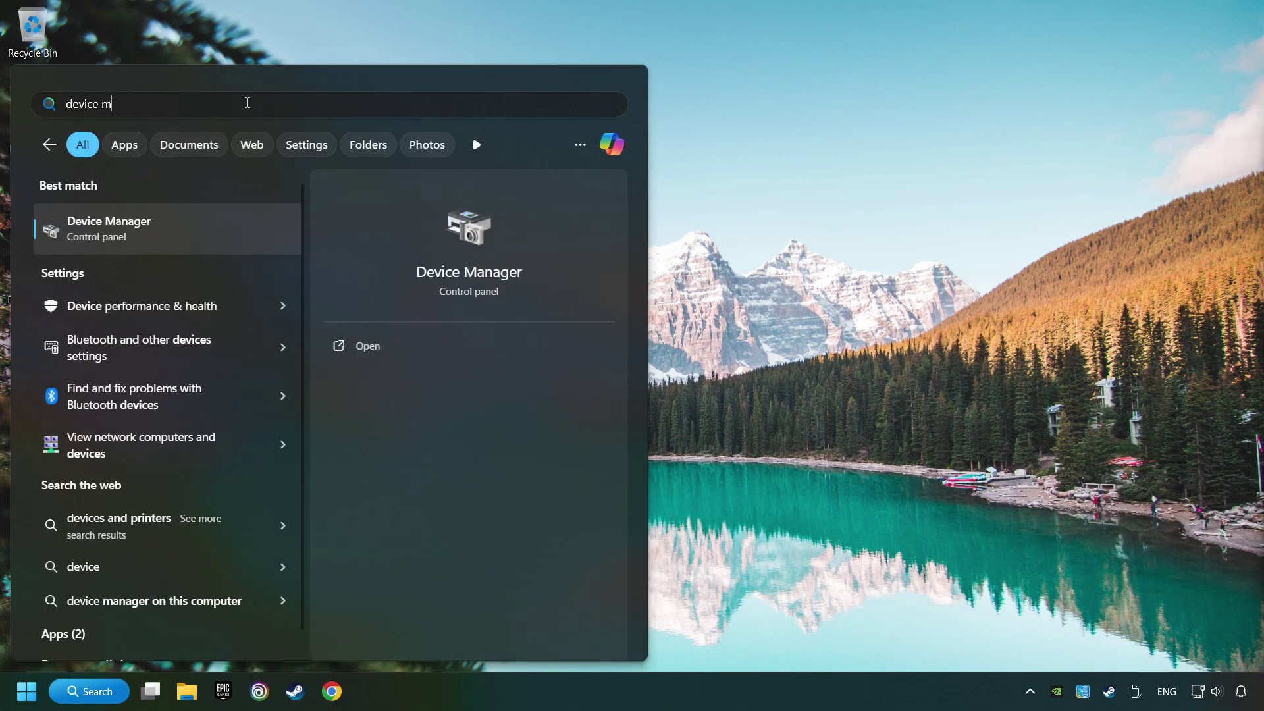
{"action": "type", "text": "anager"}
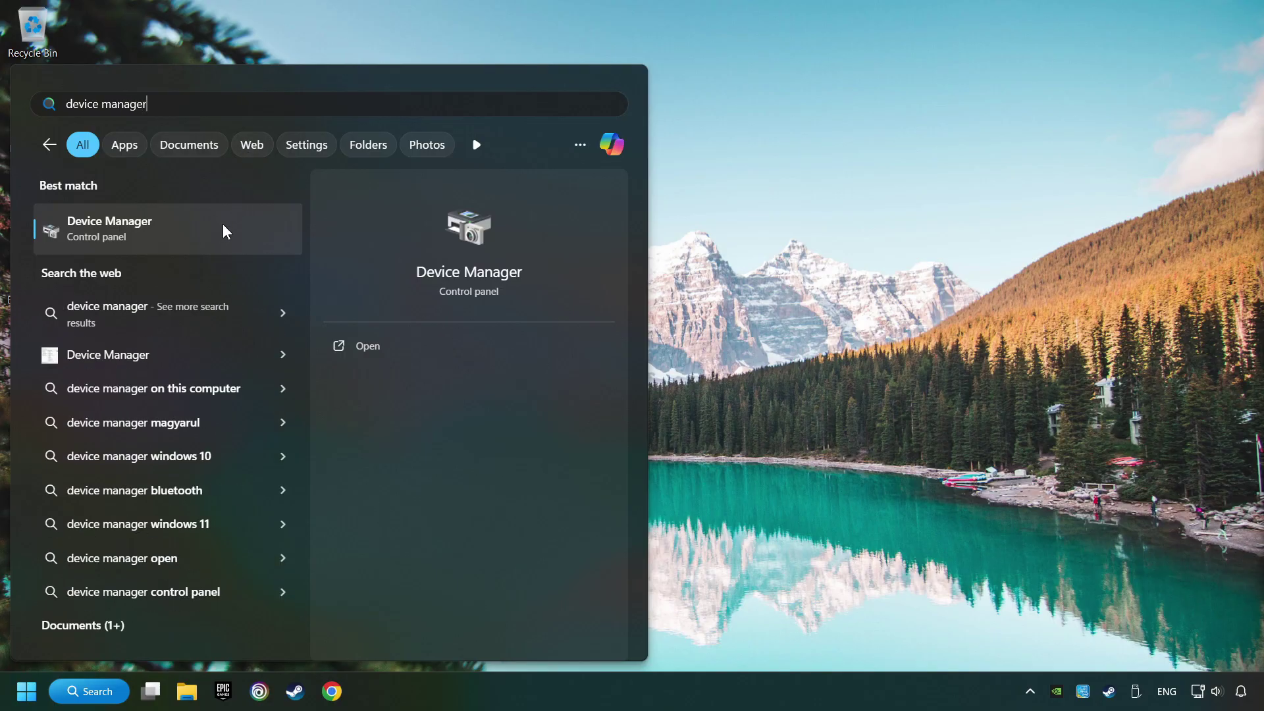
- Open Device Manager, expand Display adapters and right-click the NVIDIA GeForce GTX 1050 Ti
{"action": "left_click", "coordinate": [258, 231]}
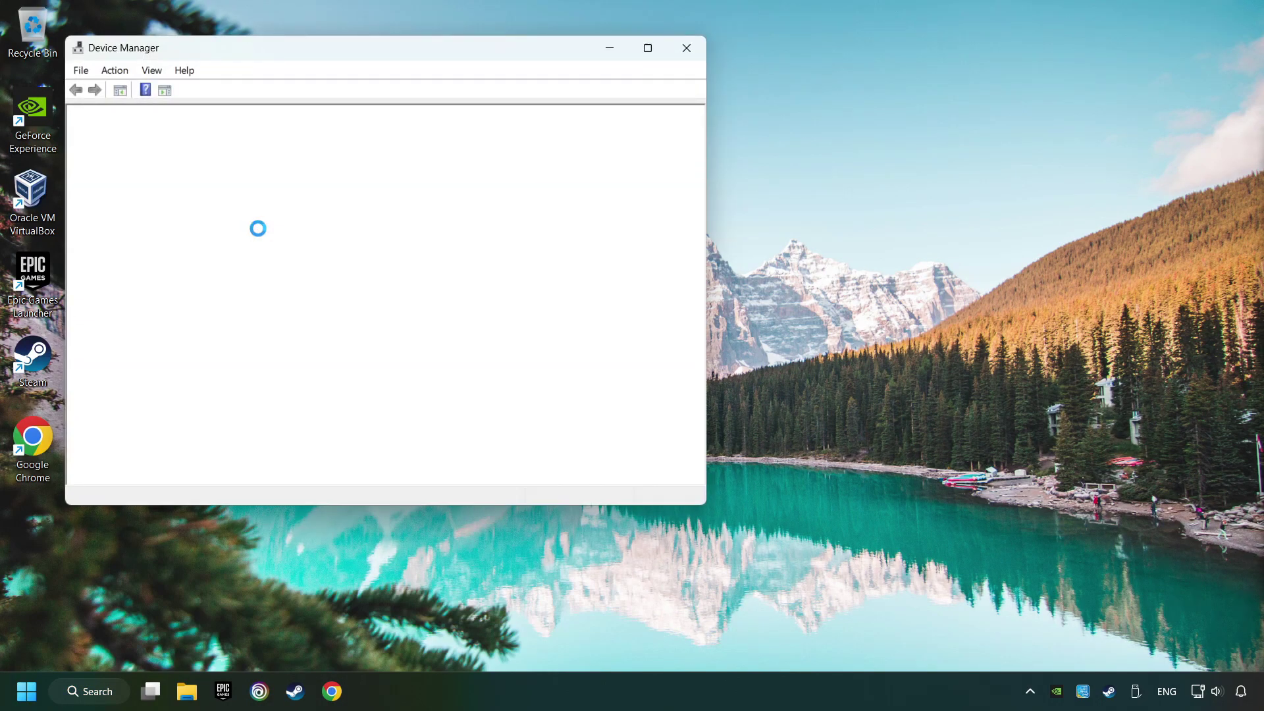
{"action": "left_click_drag", "start_coordinate": [257, 62], "coordinate": [474, 162]}
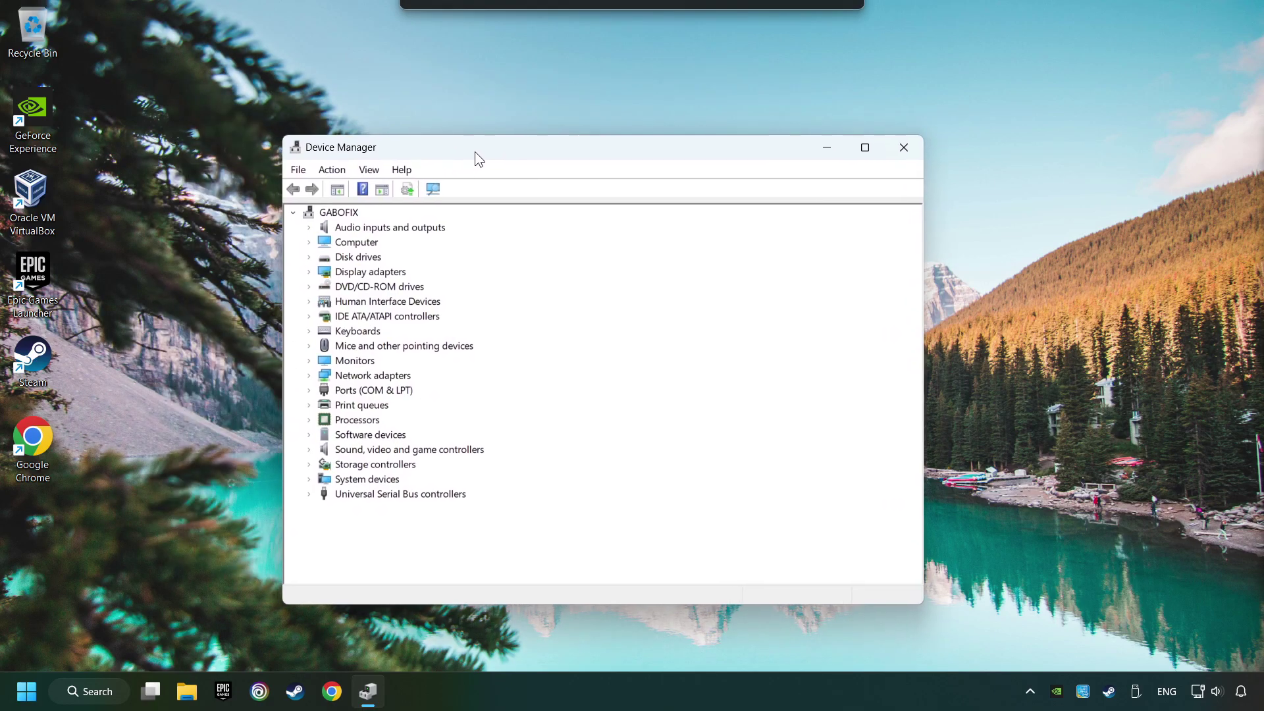
{"action": "left_click", "coordinate": [309, 272]}
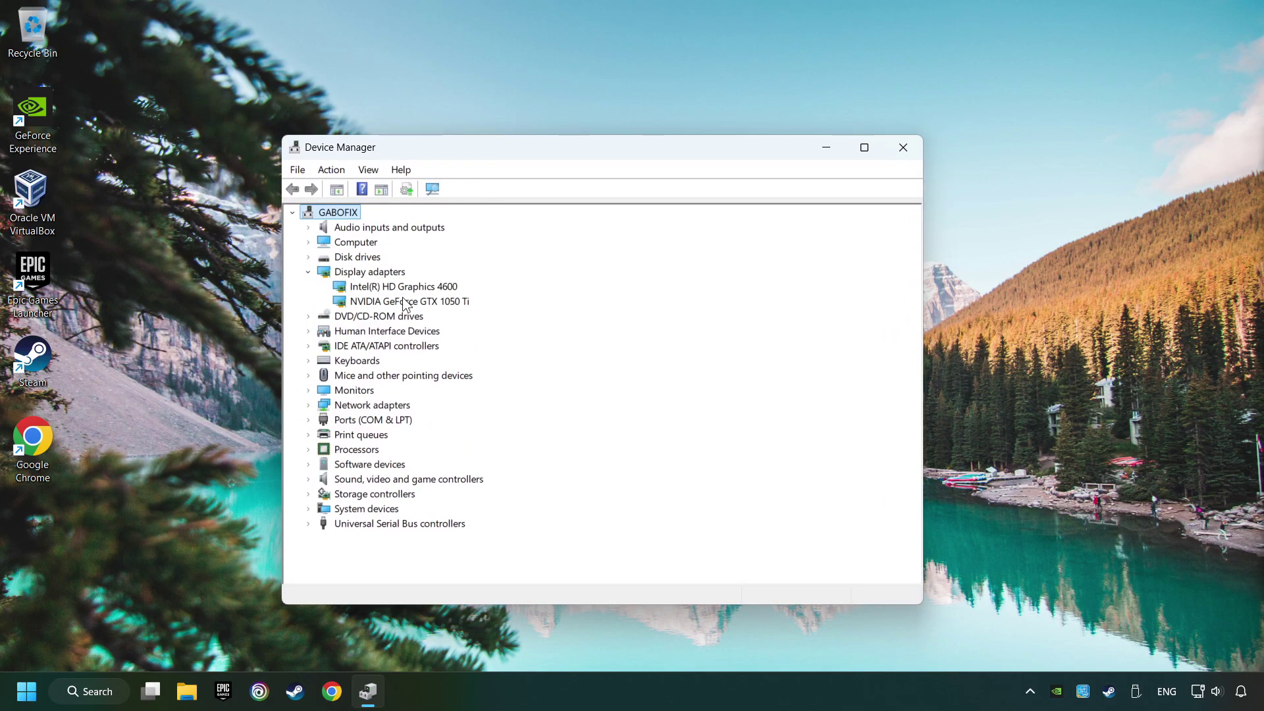
{"action": "left_click", "coordinate": [354, 301]}
{"action": "right_click", "coordinate": [410, 305]}
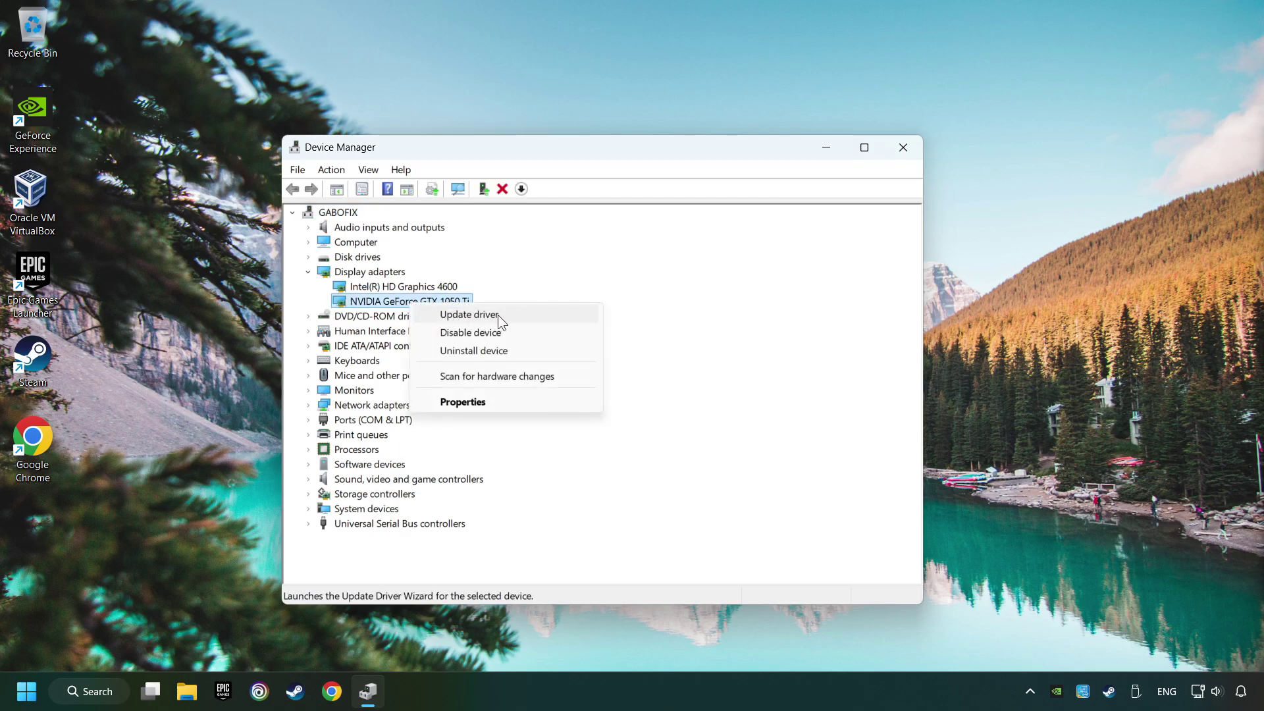
- Auto-search for a GTX 1050 Ti driver update, confirming the best driver is installed
{"action": "left_click", "coordinate": [522, 321]}
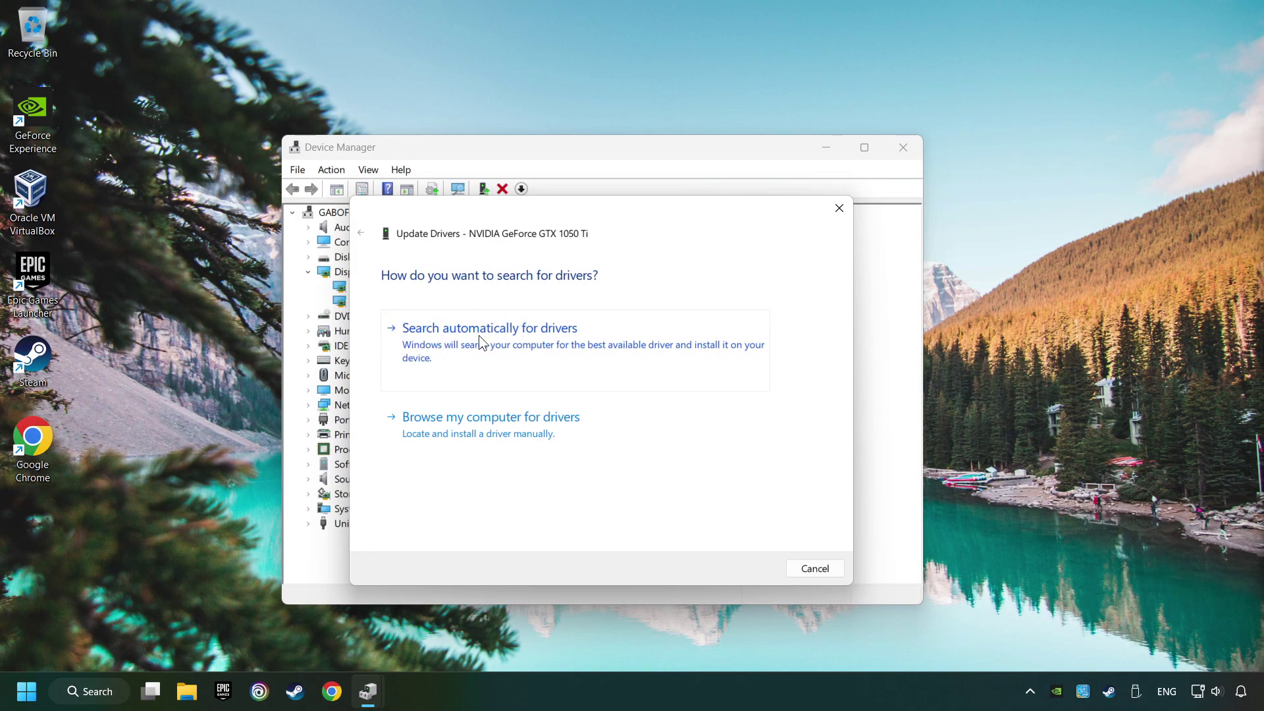
{"action": "left_click", "coordinate": [531, 338]}
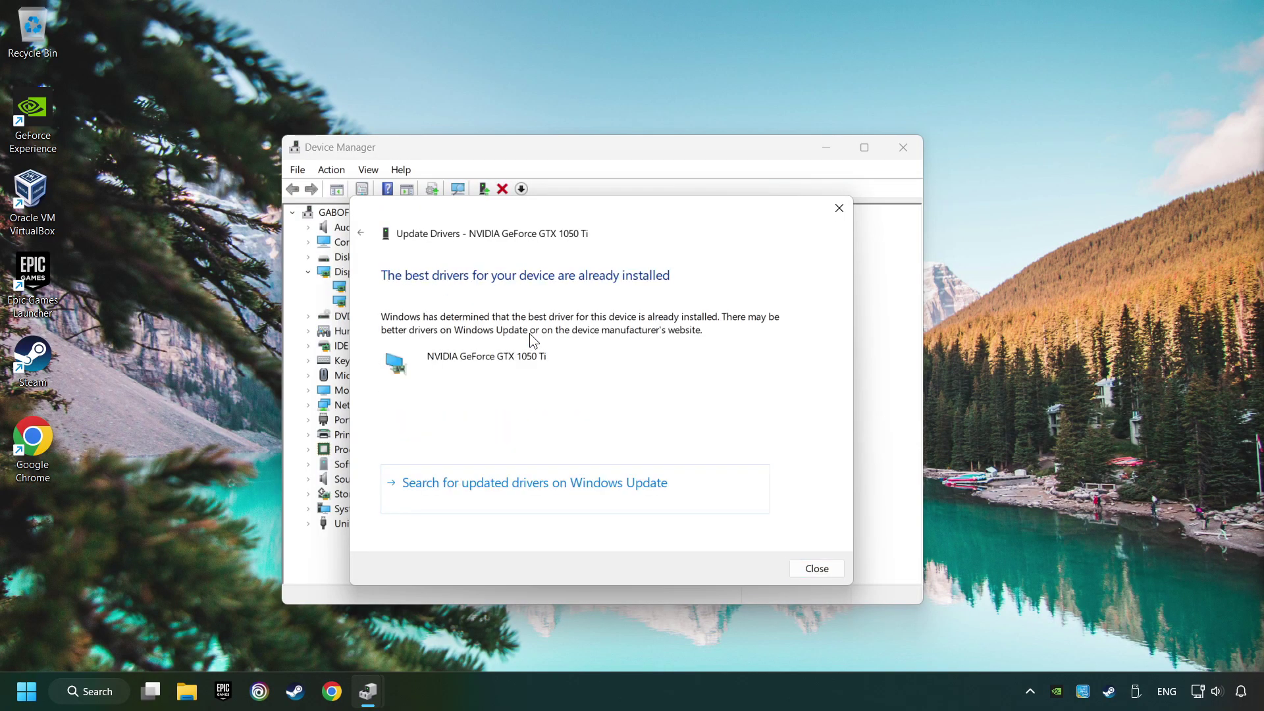
{"action": "left_click", "coordinate": [817, 569]}
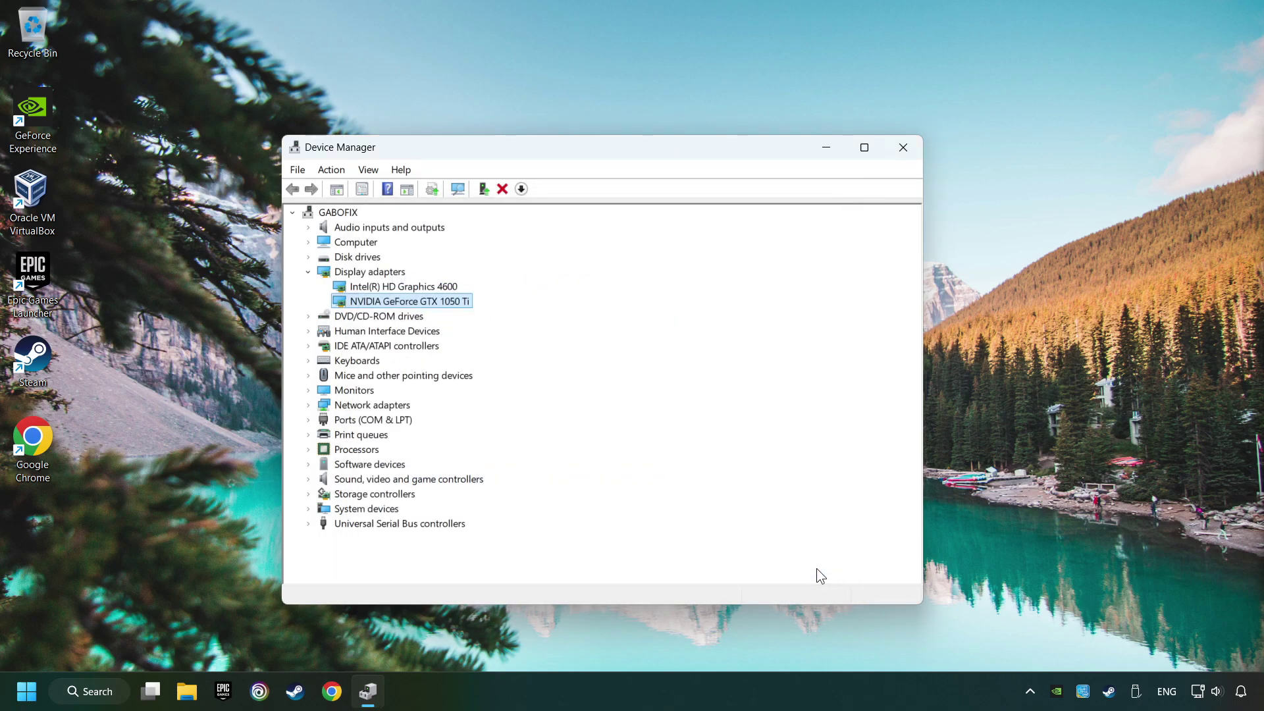
- Close Device Manager and Google 'nvidia geforce driver download' in Chrome
{"action": "left_click", "coordinate": [905, 161]}
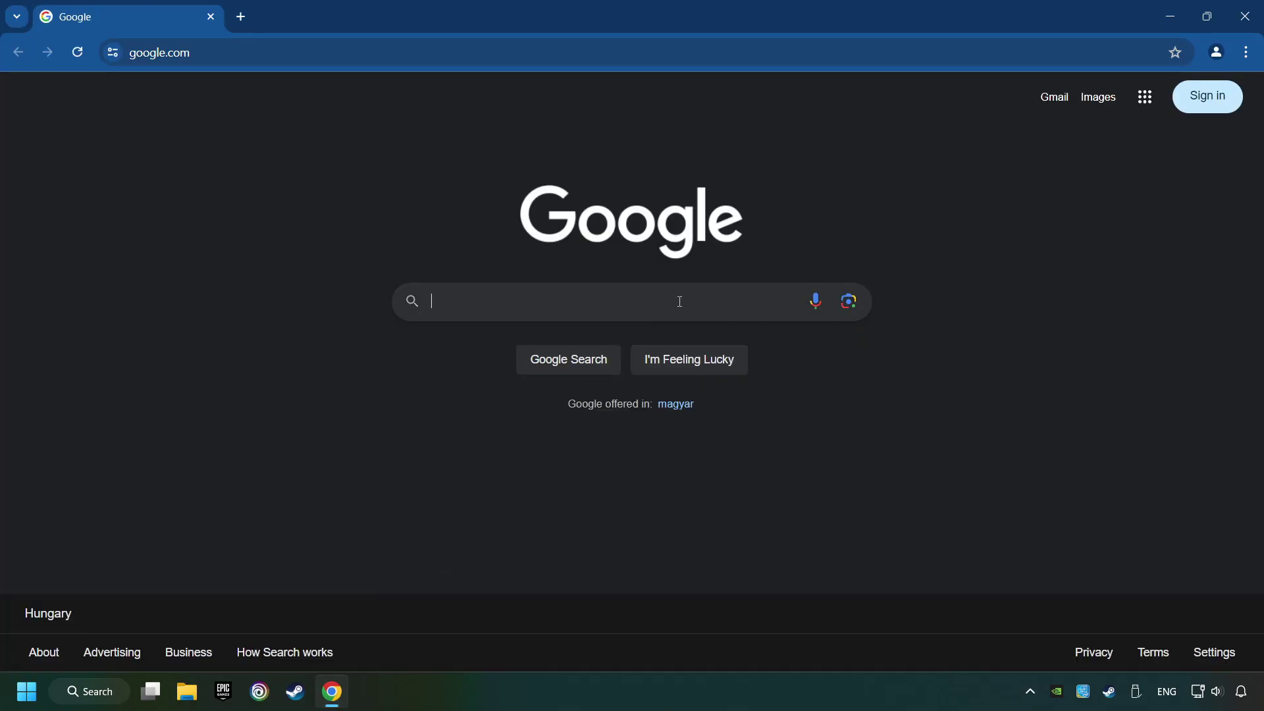
{"action": "type", "text": "nvidia ge"}
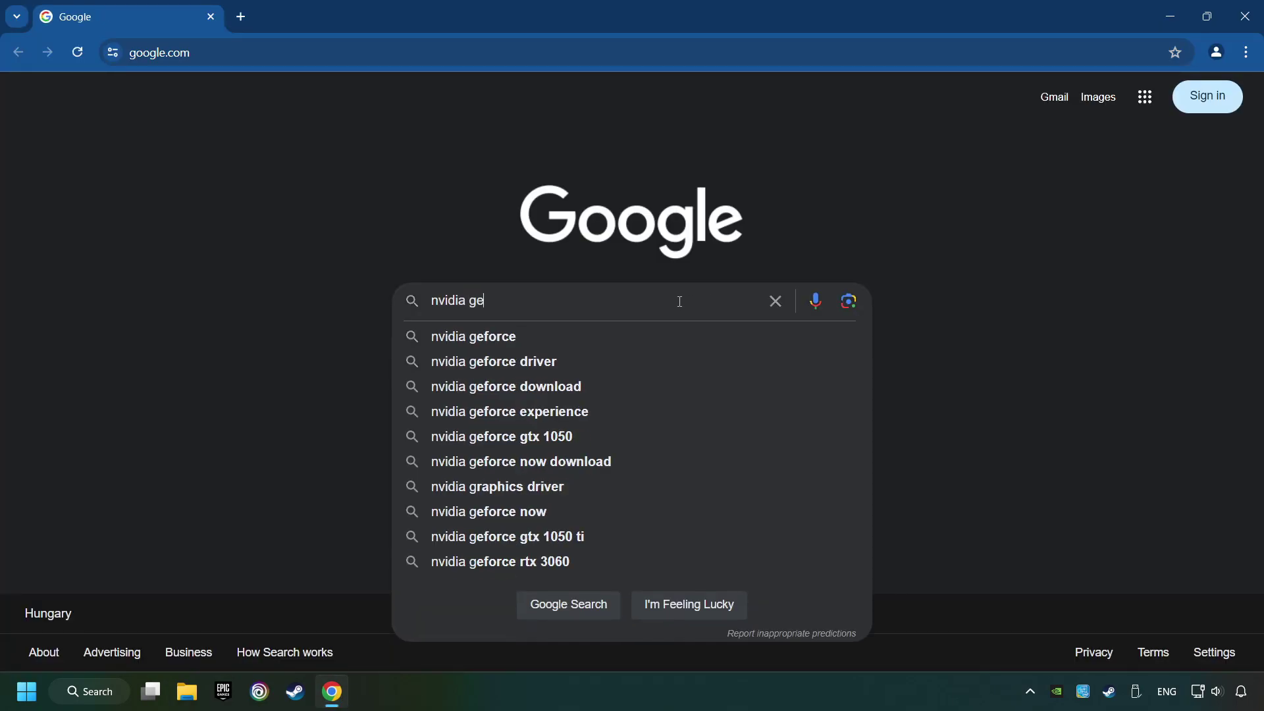
{"action": "type", "text": "force drive"}
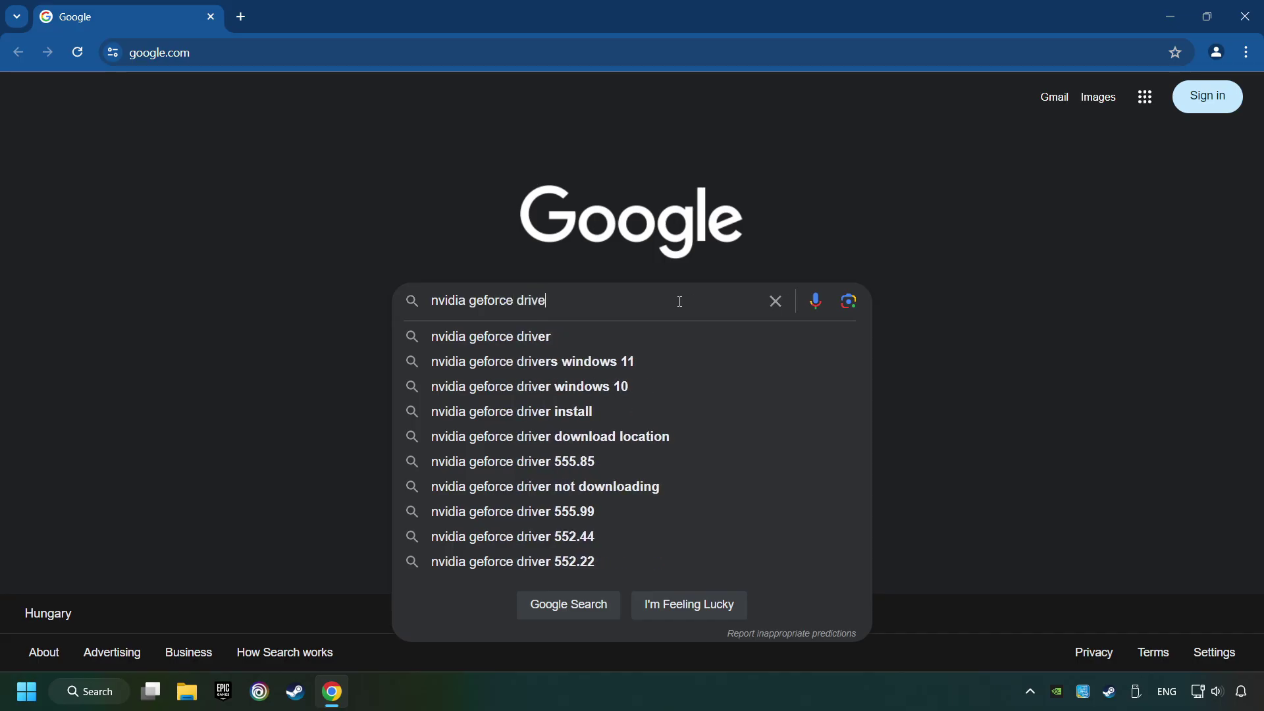
{"action": "type", "text": "r download"}
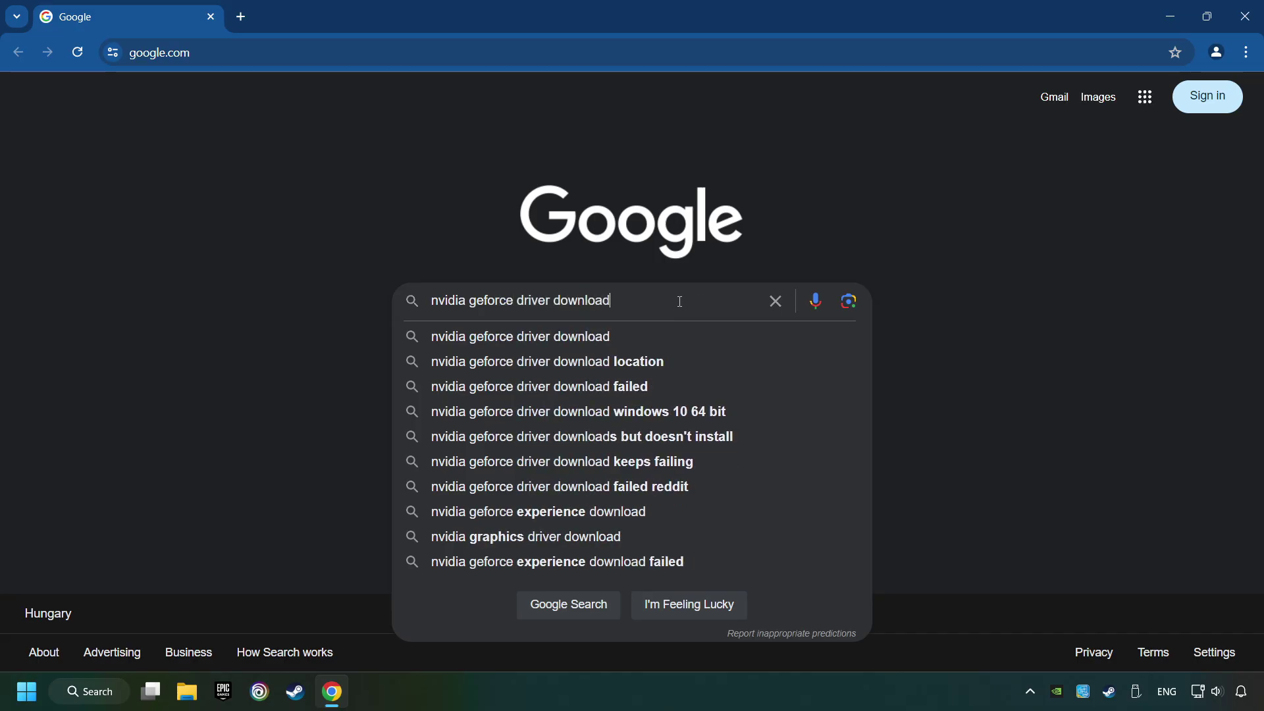
{"action": "key", "text": "Return"}
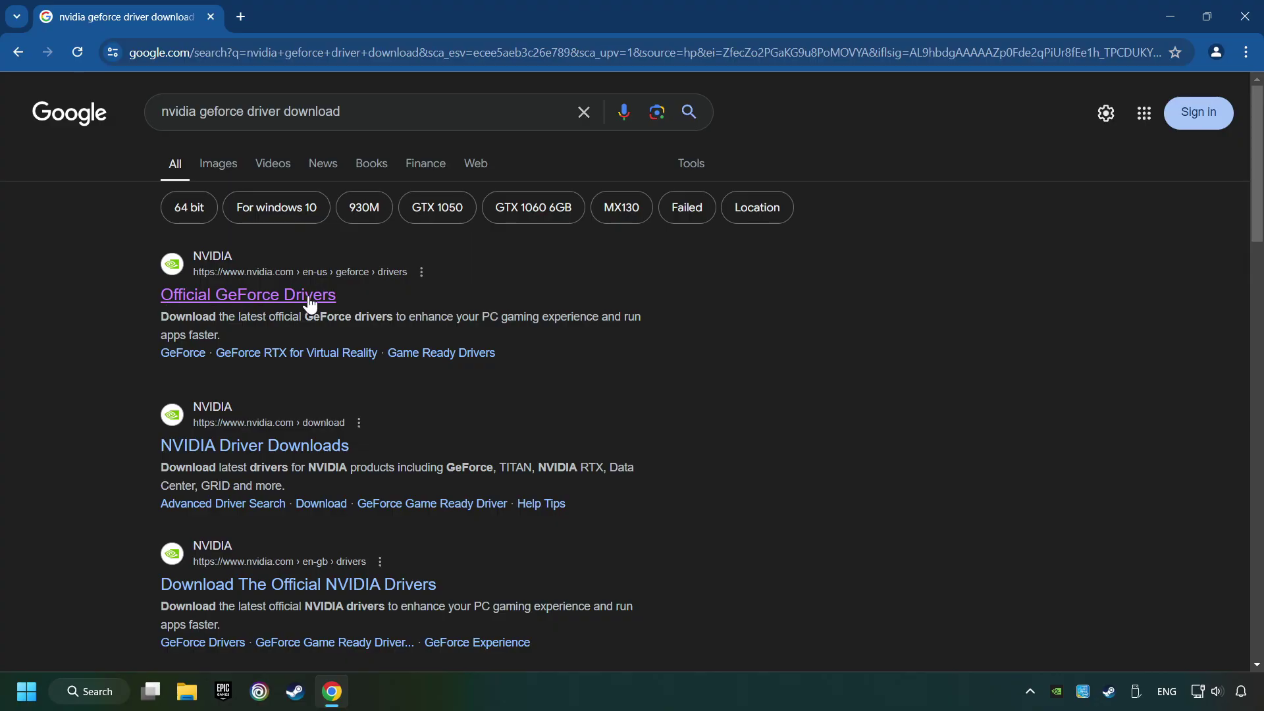
- Download GeForce Experience from the Official GeForce Drivers page and launch its installer
{"action": "left_click", "coordinate": [305, 295]}
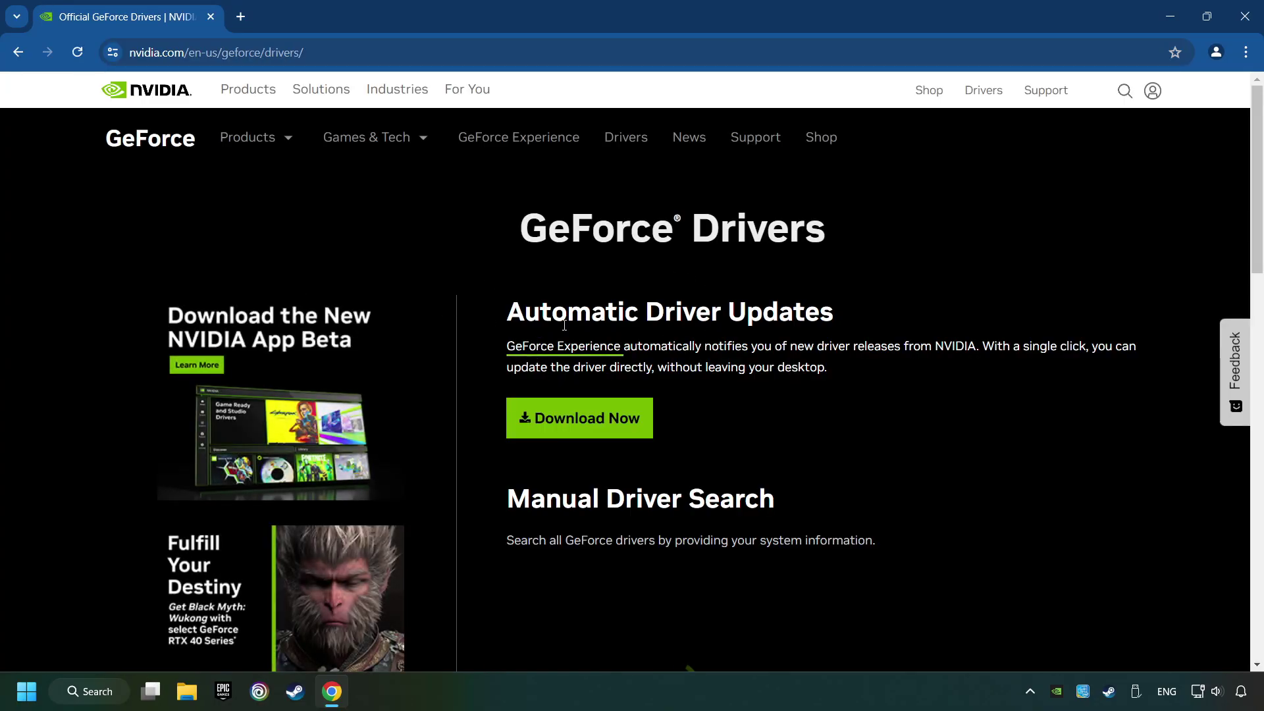
{"action": "left_click", "coordinate": [602, 435]}
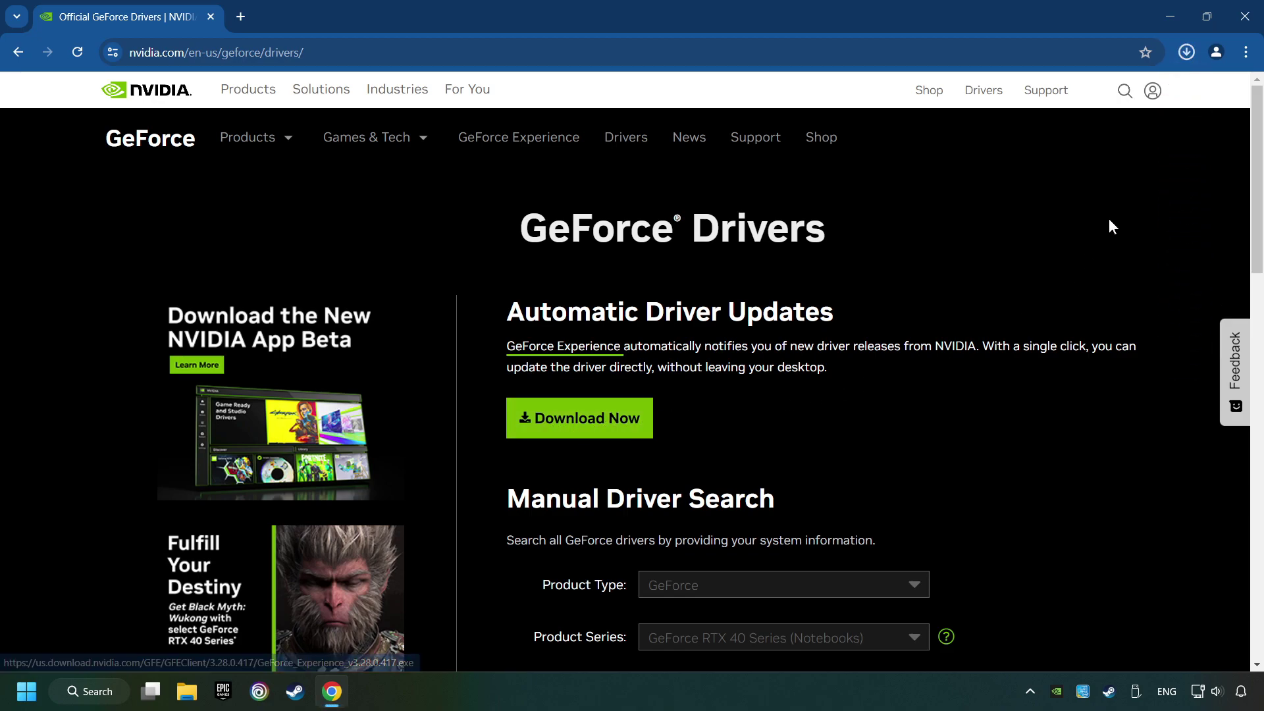
{"action": "left_click", "coordinate": [1186, 52]}
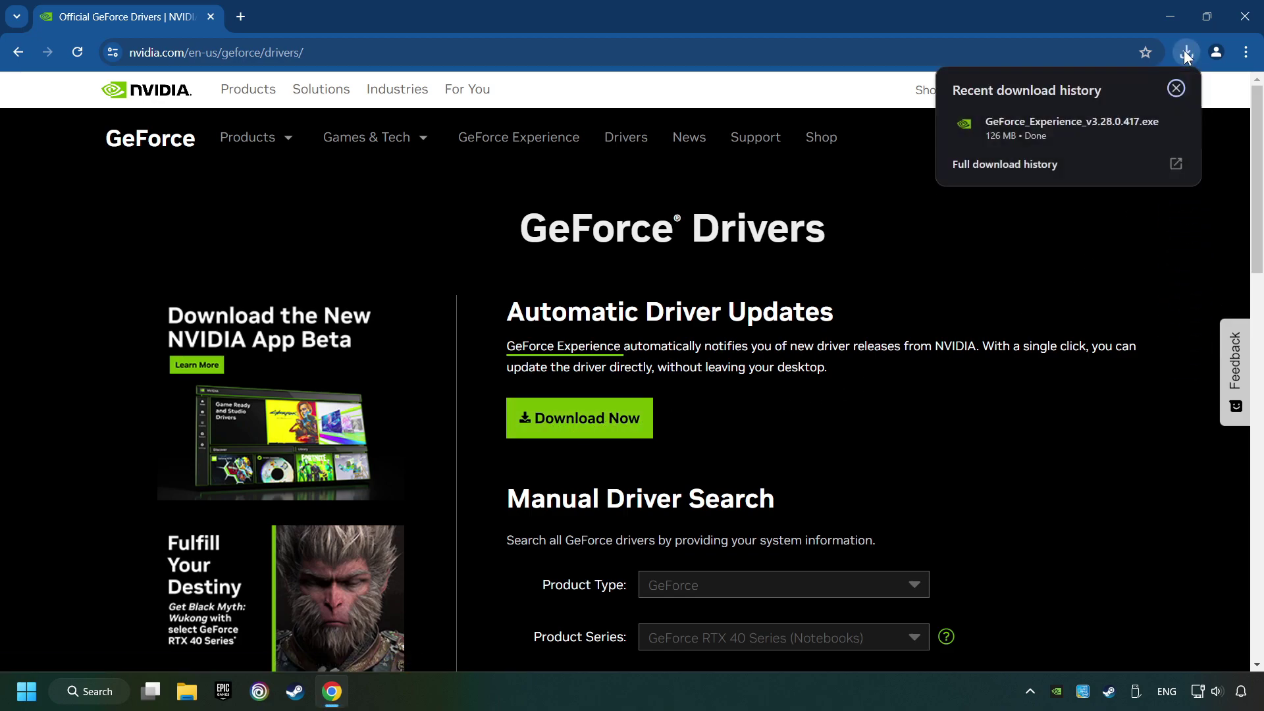
{"action": "left_click", "coordinate": [1076, 128]}
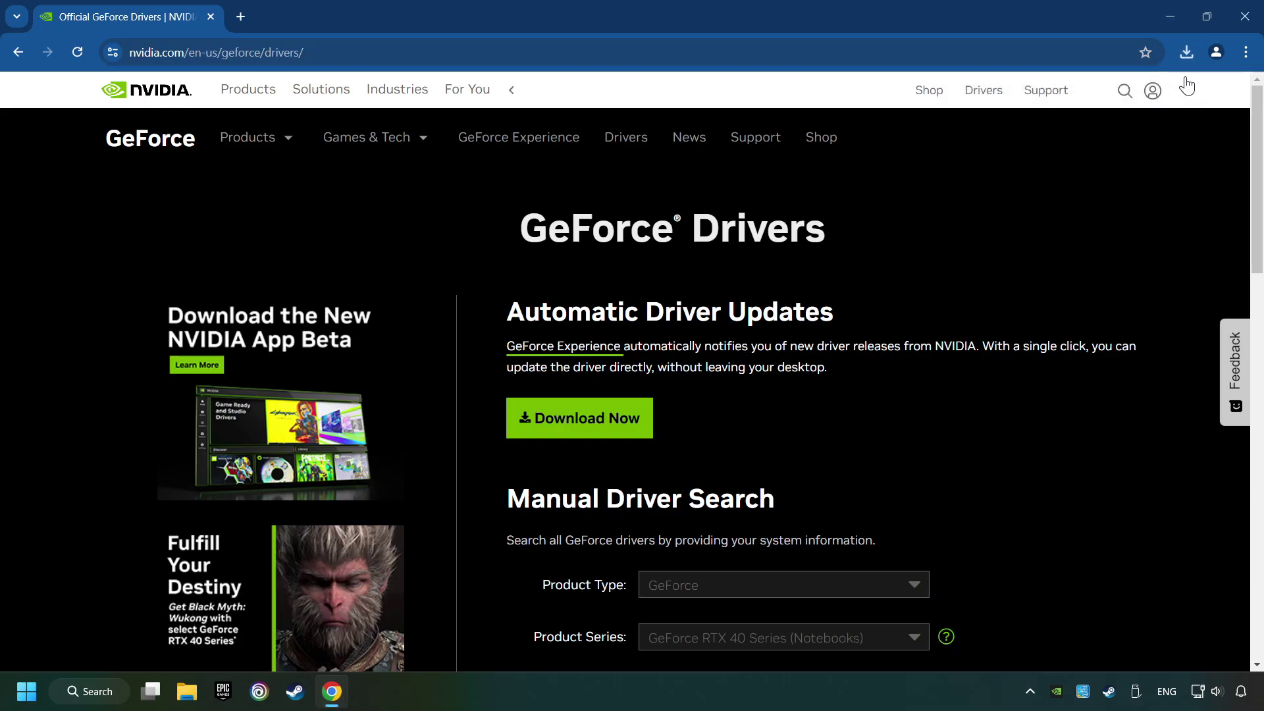
{"action": "left_click", "coordinate": [1244, 16]}
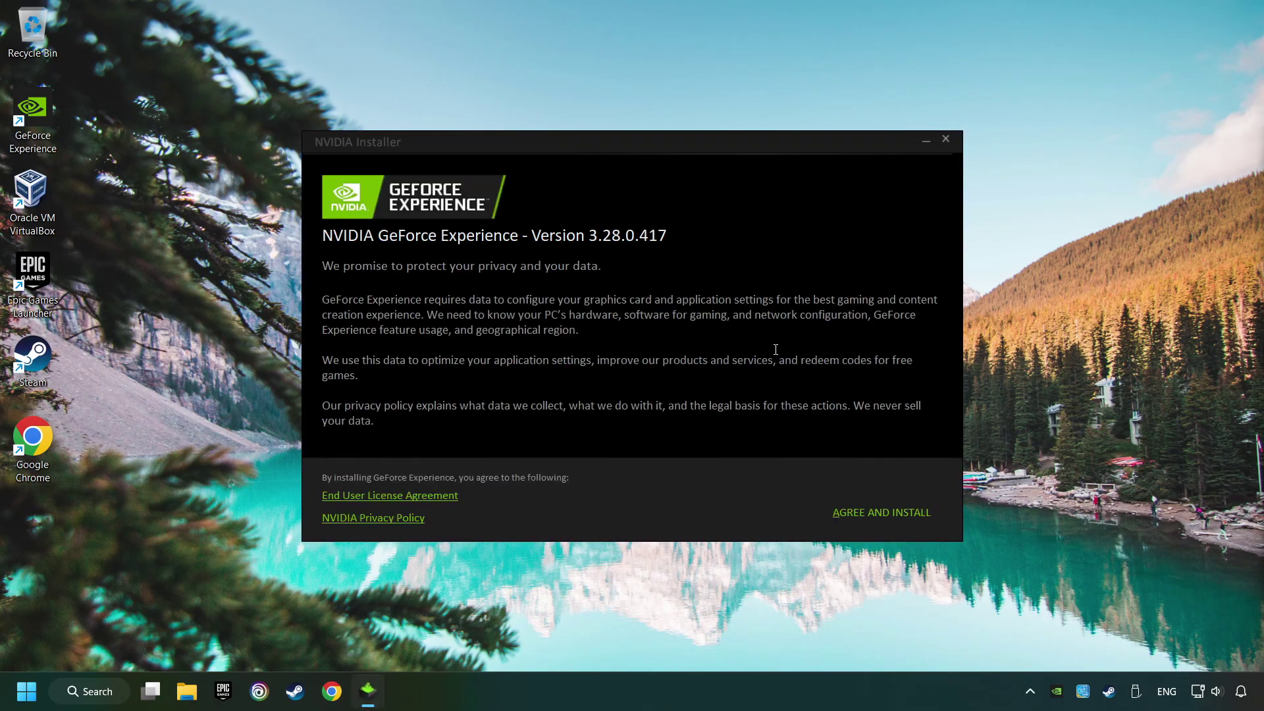
- Agree to the NVIDIA terms and install GeForce Experience 3.28.0.417
{"action": "left_click", "coordinate": [899, 514]}
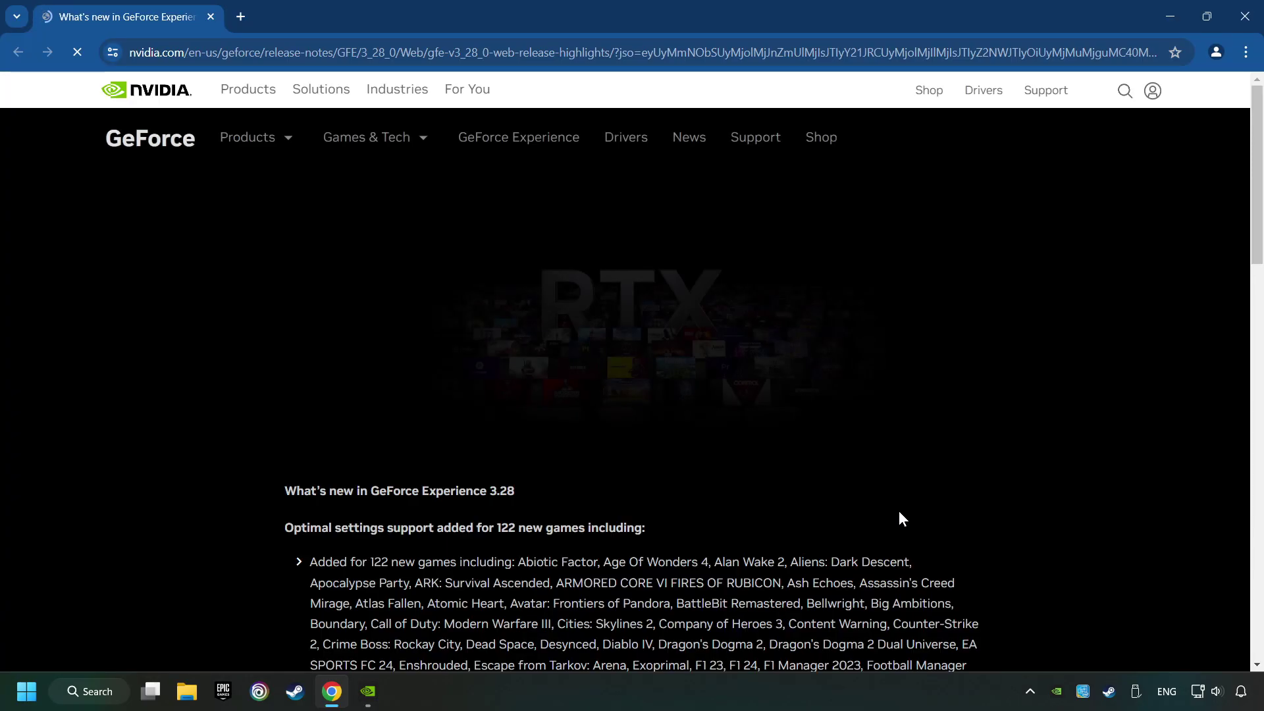
- Check GeForce Experience's Drivers page, confirming Game Ready Driver 560.70 is latest, then exit
{"action": "left_click", "coordinate": [1247, 21]}
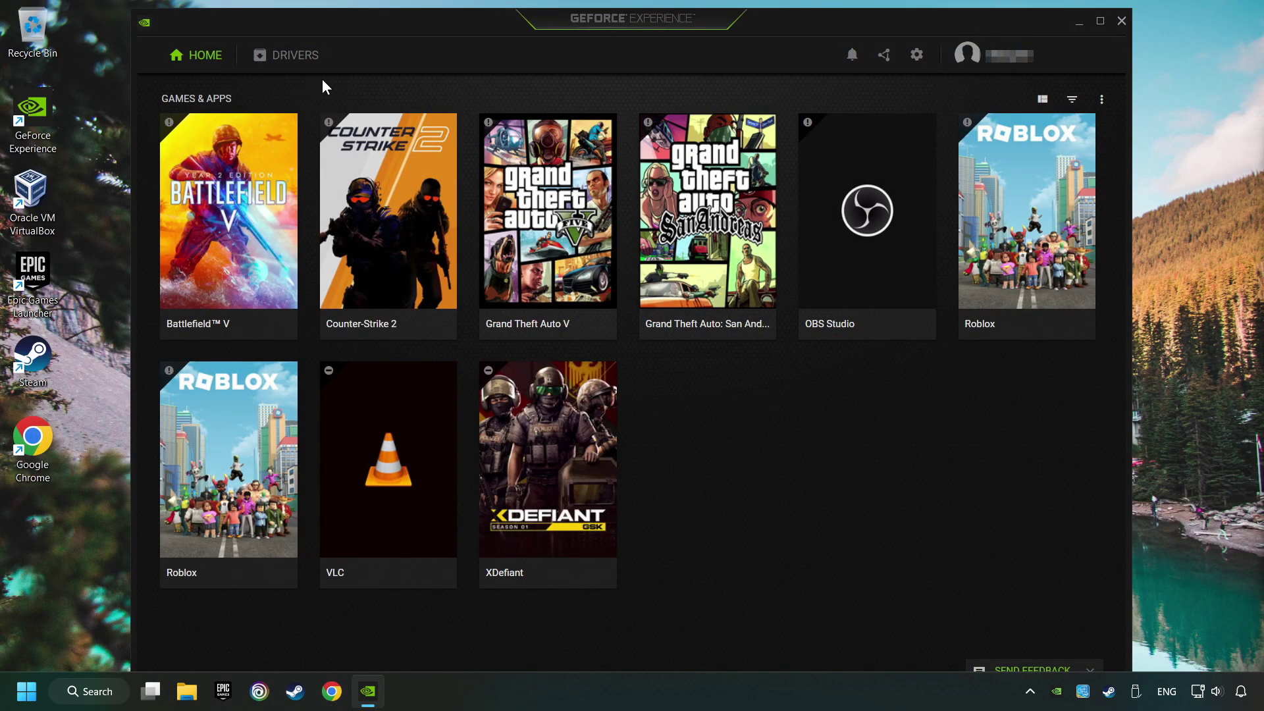
{"action": "left_click", "coordinate": [290, 56]}
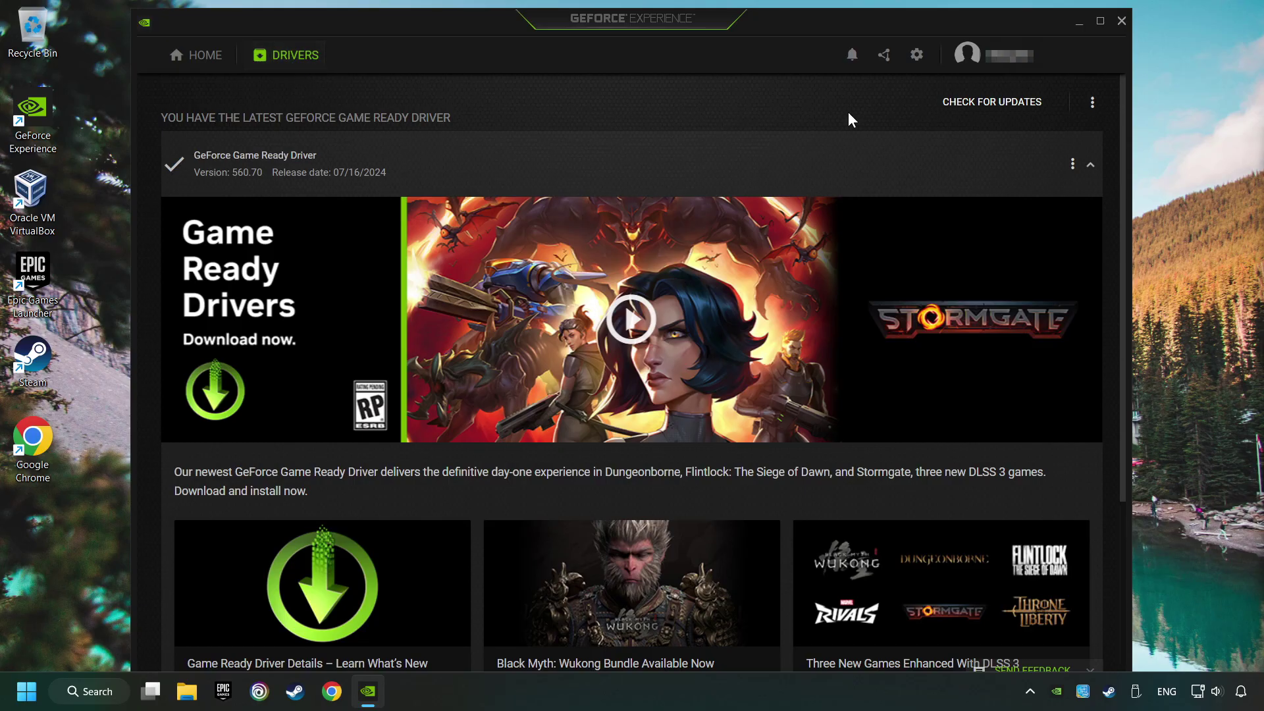
{"action": "left_click", "coordinate": [1007, 112]}
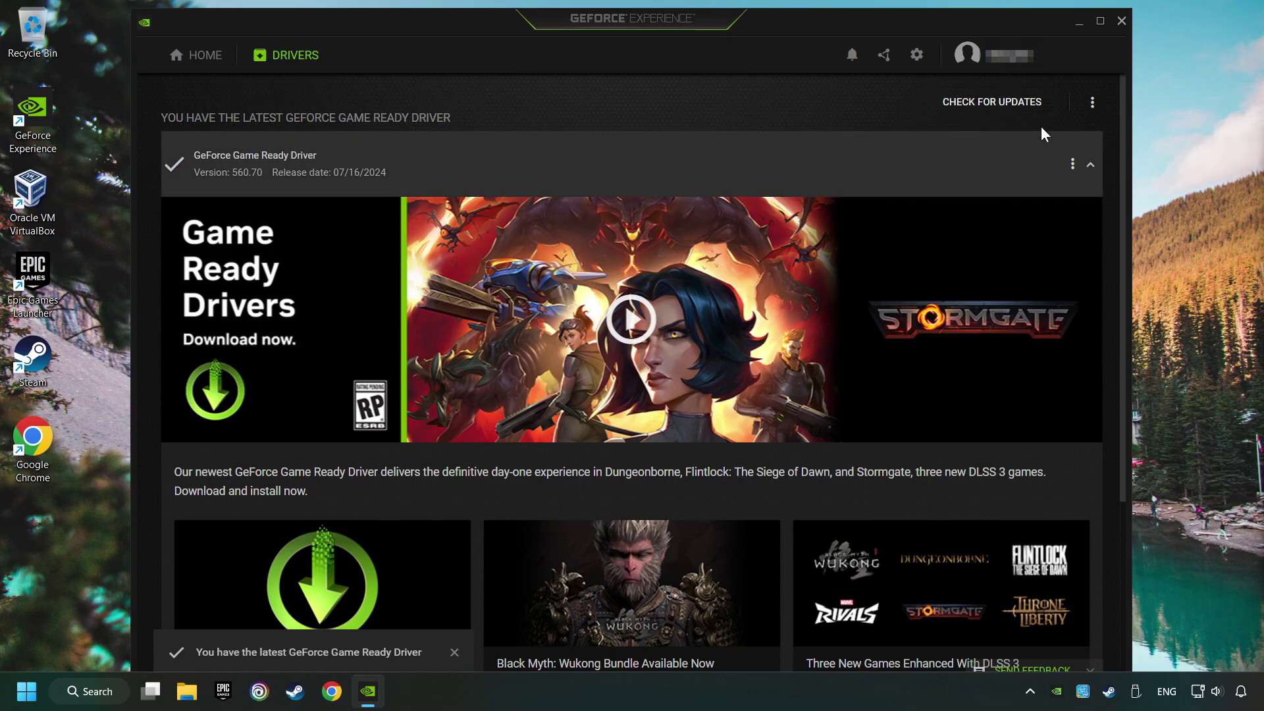
{"action": "left_click", "coordinate": [1123, 20]}
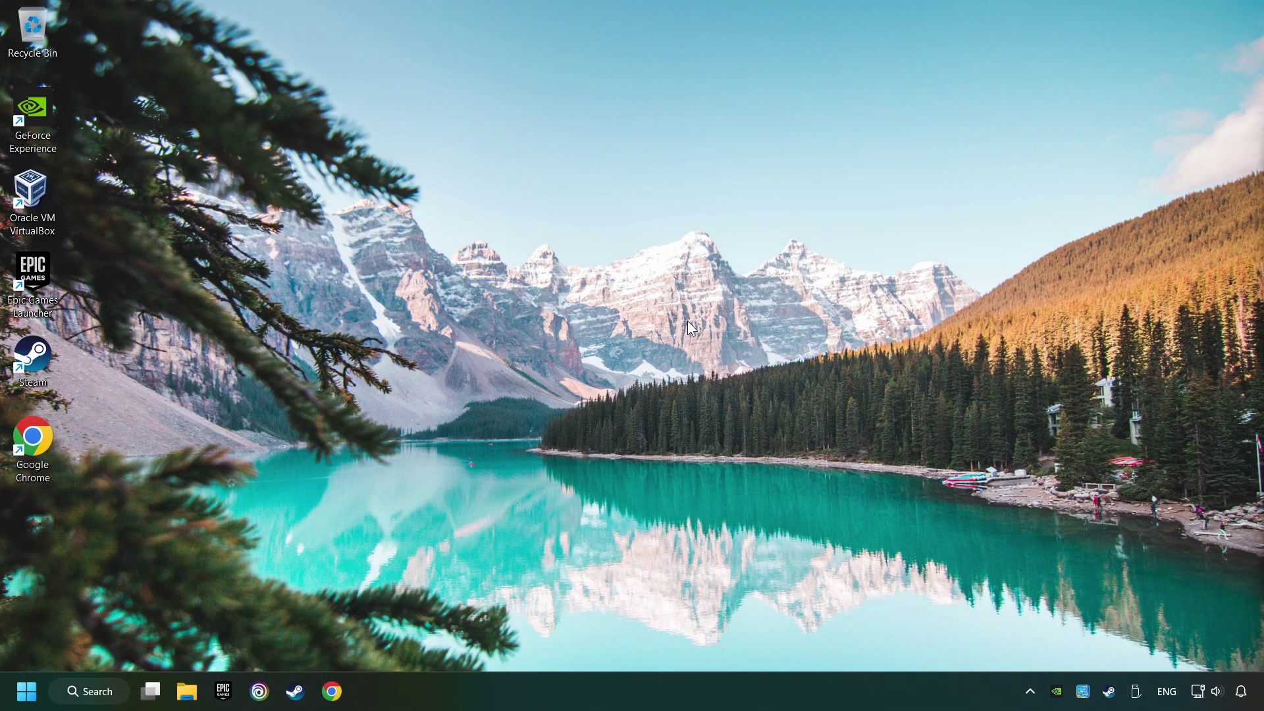
- Search Windows for 'graphics settings' and open the Settings Graphics page
{"action": "left_click", "coordinate": [109, 691]}
{"action": "type", "text": "graphics set"}
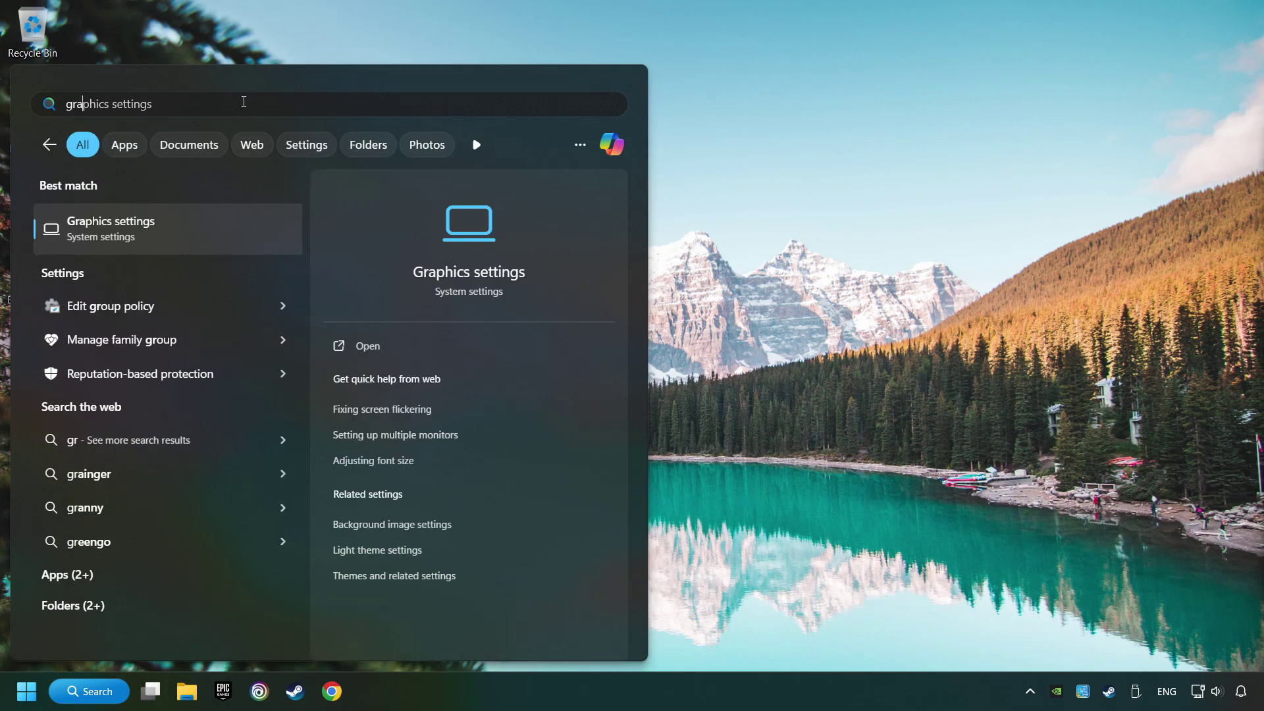
{"action": "type", "text": "tings"}
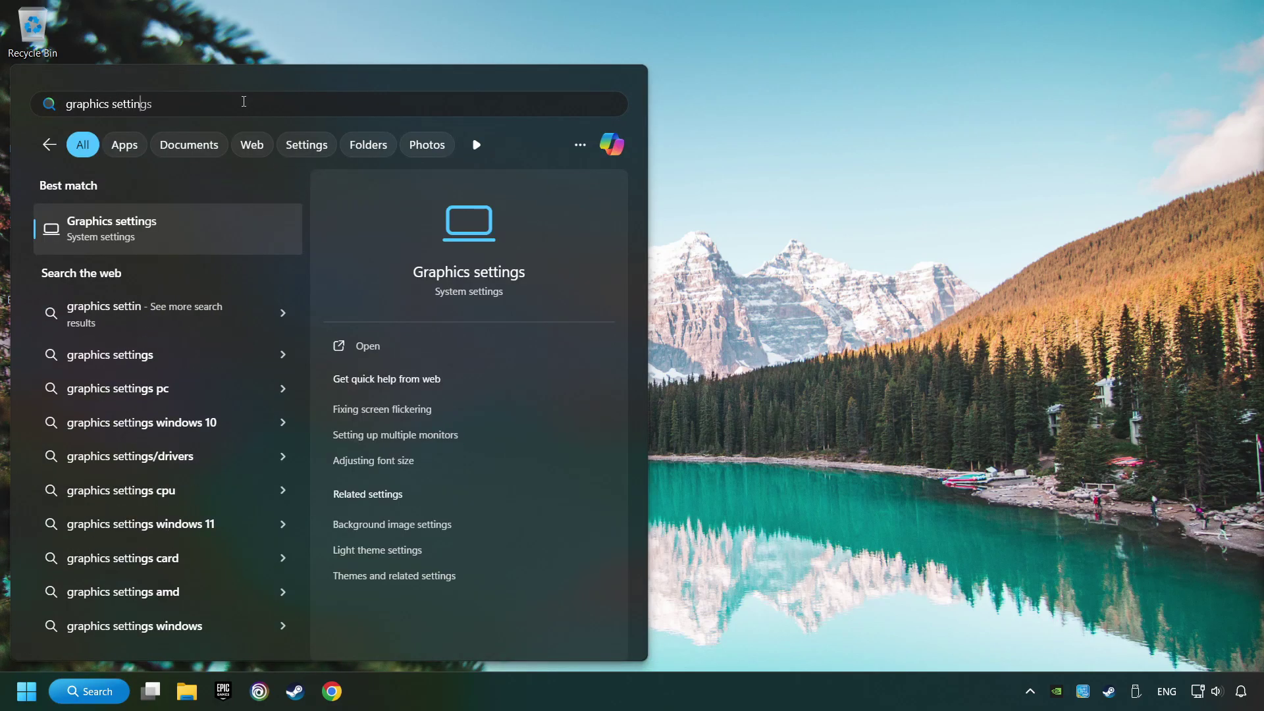
{"action": "left_click", "coordinate": [234, 230]}
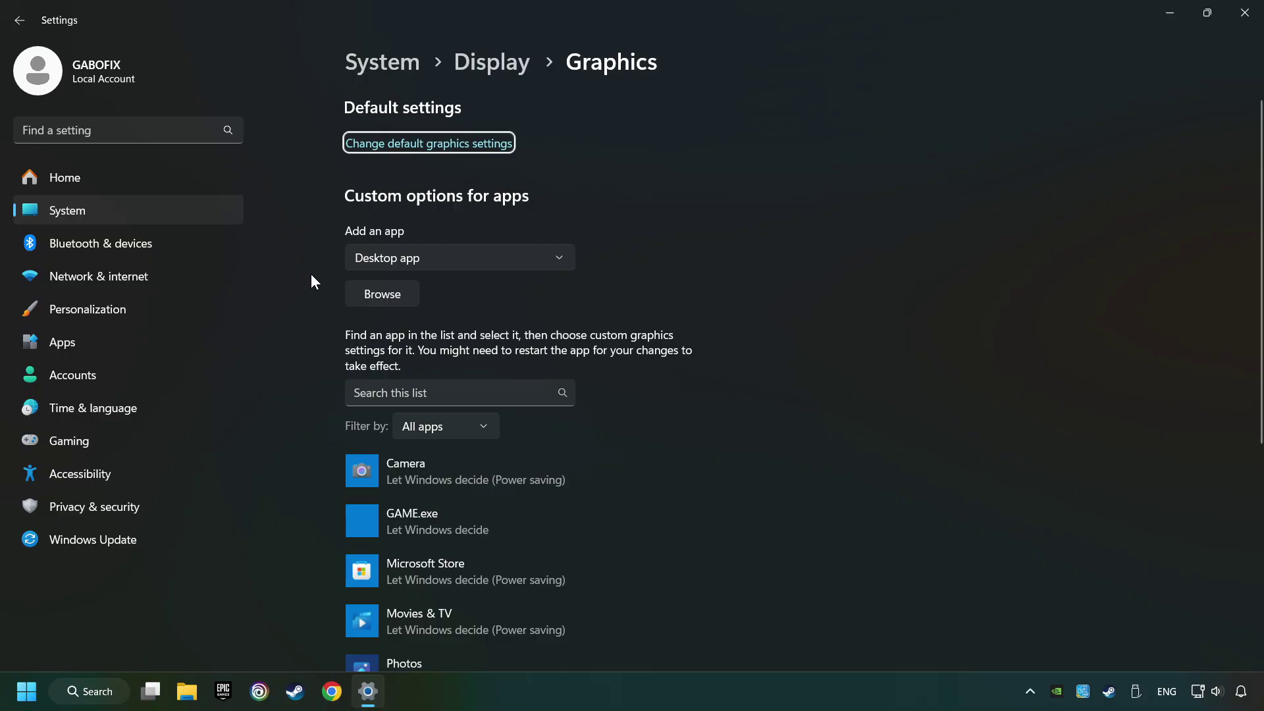
{"action": "scroll", "coordinate": [310, 276], "scroll_direction": "down", "scroll_amount": 3}
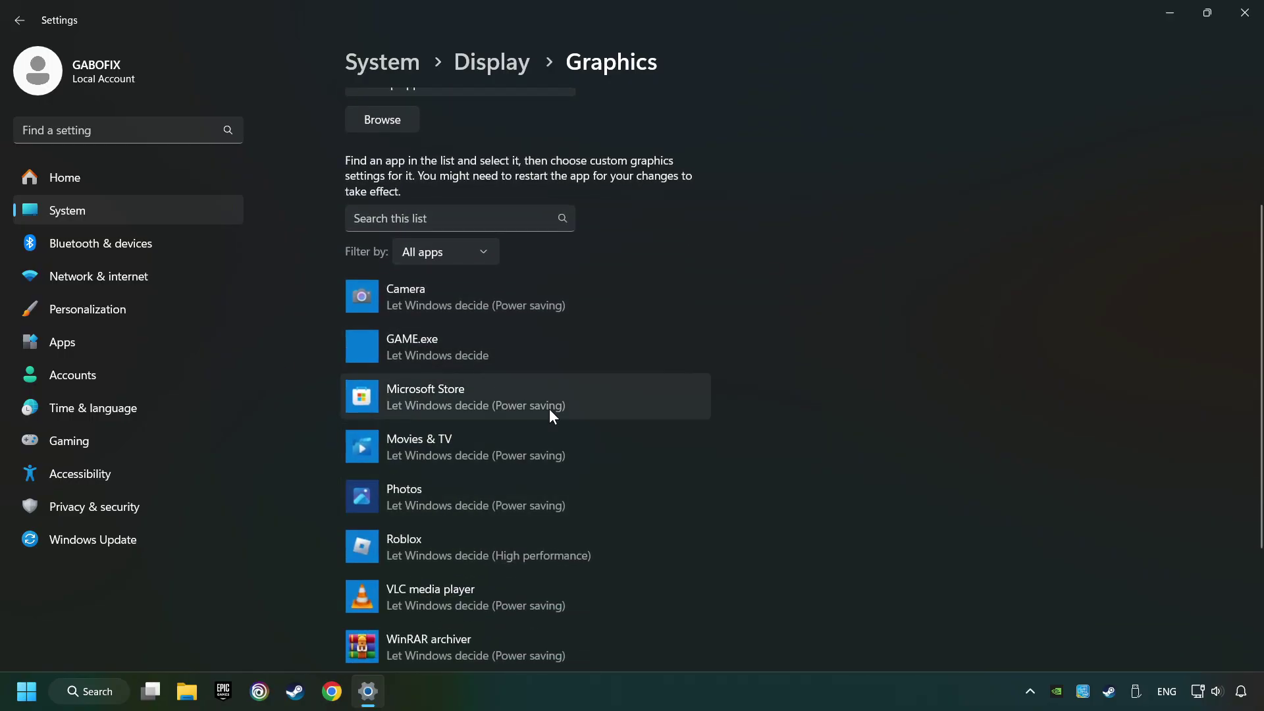
{"action": "scroll", "coordinate": [305, 404], "scroll_direction": "up", "scroll_amount": 3}
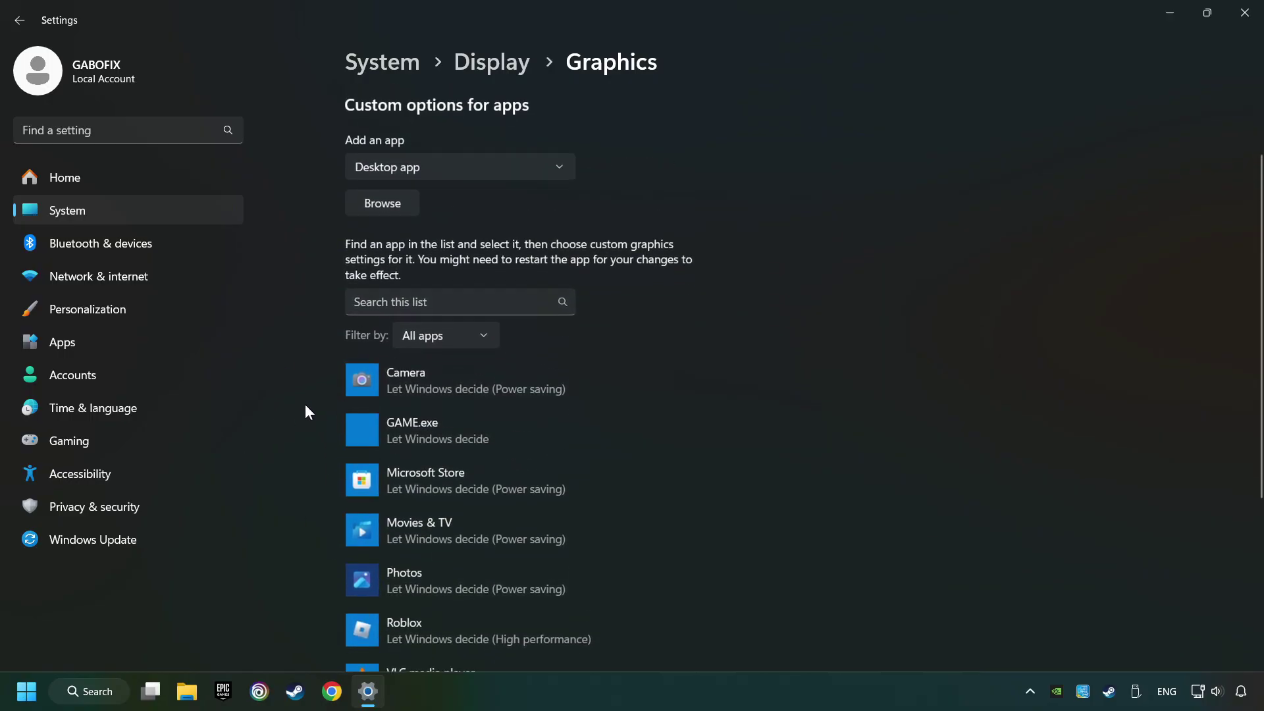
- Cancel the Browse file picker and expand GAME.exe in the Graphics app list
{"action": "left_click", "coordinate": [389, 296]}
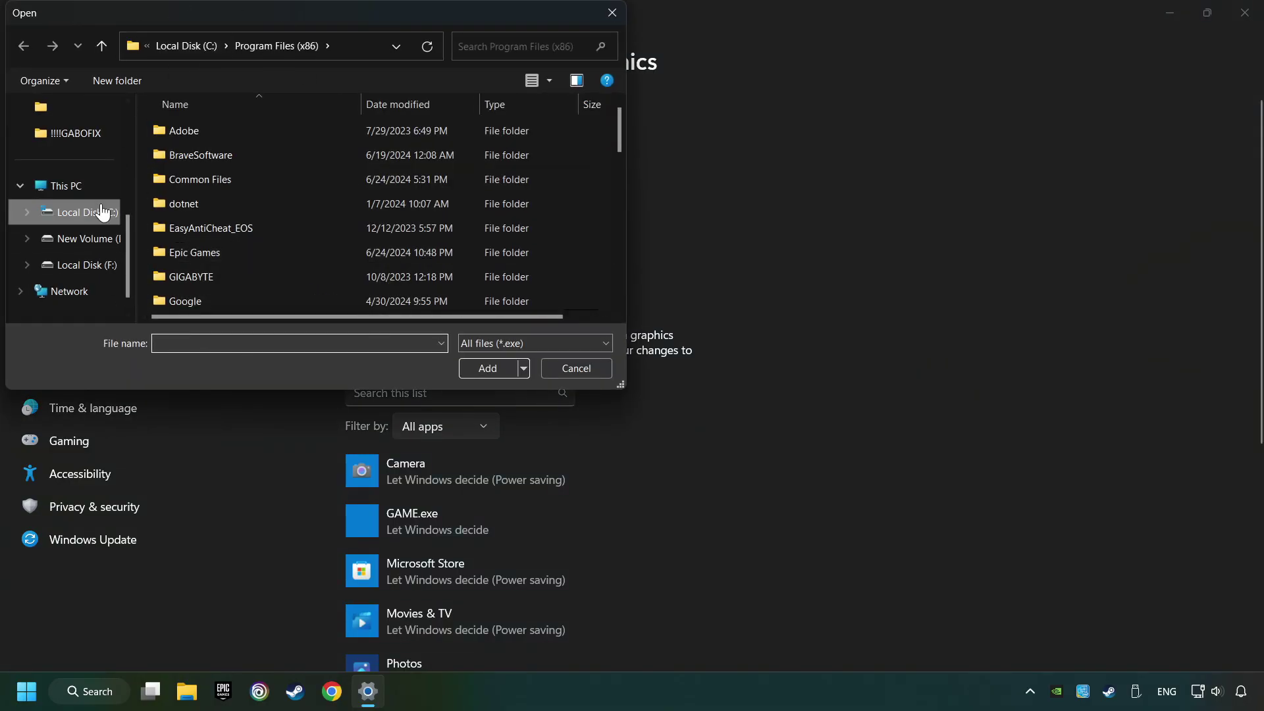
{"action": "left_click", "coordinate": [616, 14]}
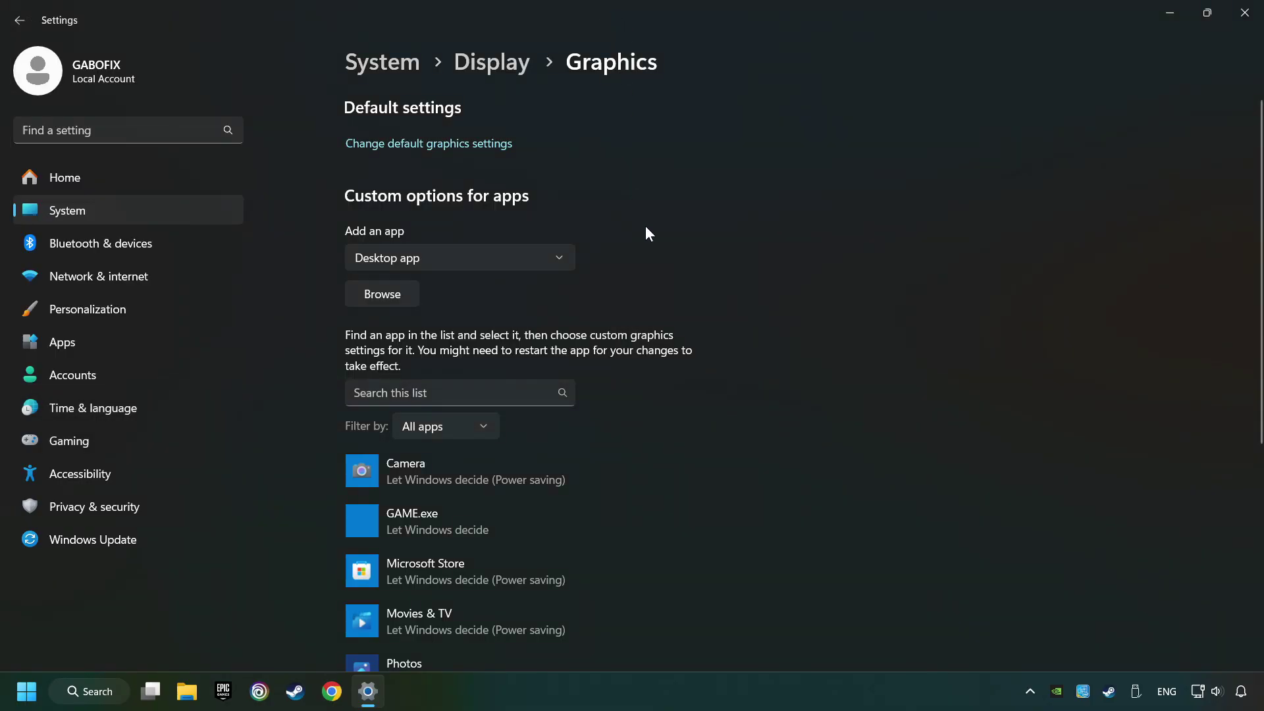
{"action": "scroll", "coordinate": [645, 228], "scroll_direction": "down", "scroll_amount": 3}
{"action": "left_click", "coordinate": [432, 342]}
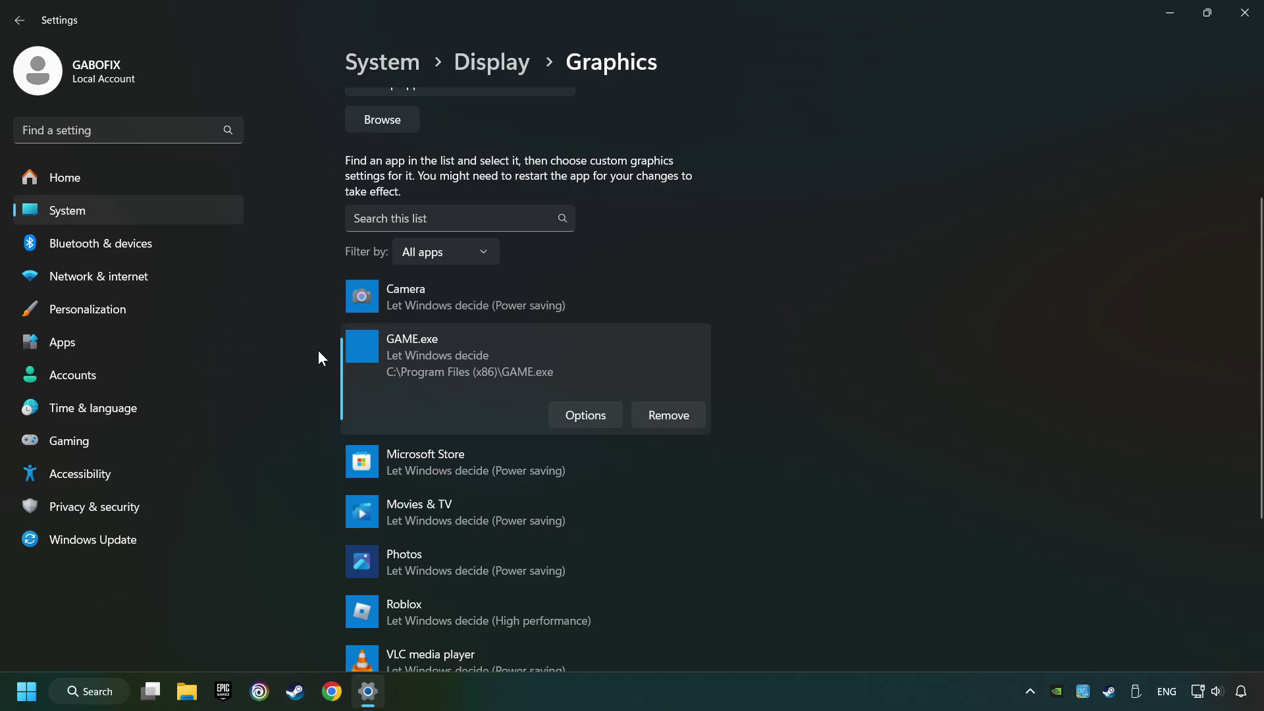
- Set GAME.exe's graphics preference to High performance, save it, and close Settings
{"action": "left_click", "coordinate": [601, 415]}
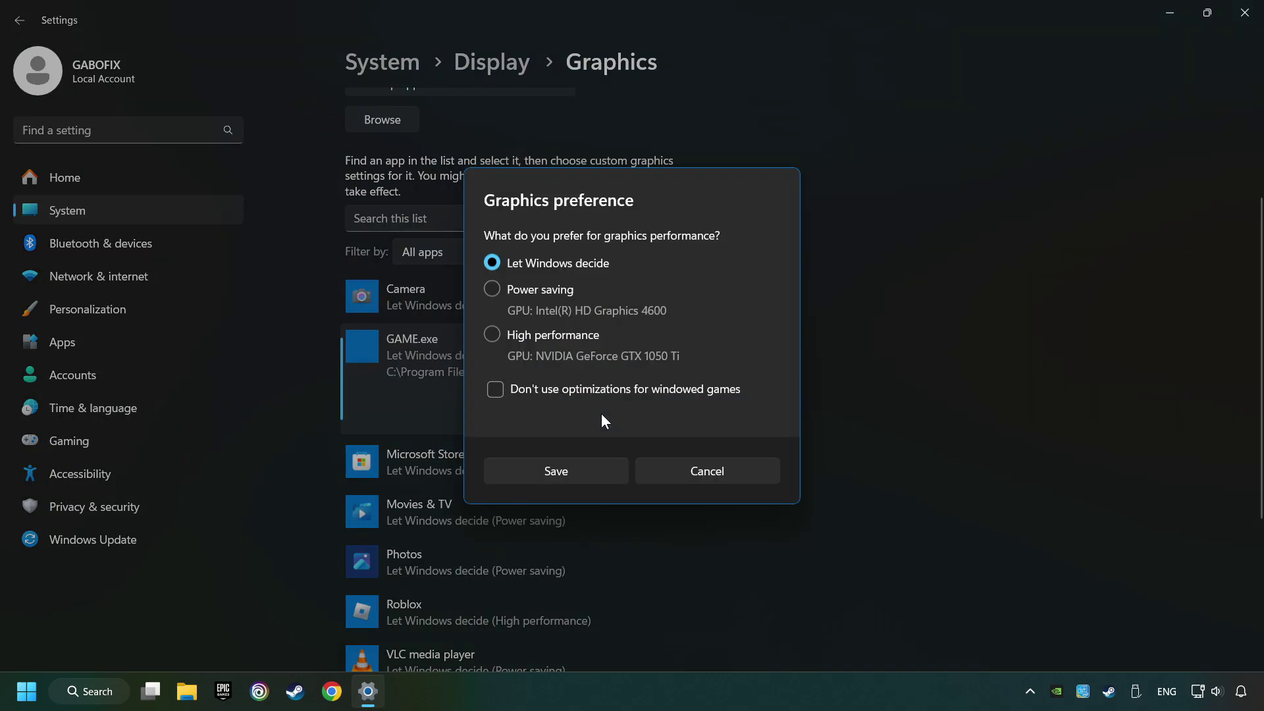
{"action": "left_click", "coordinate": [492, 334]}
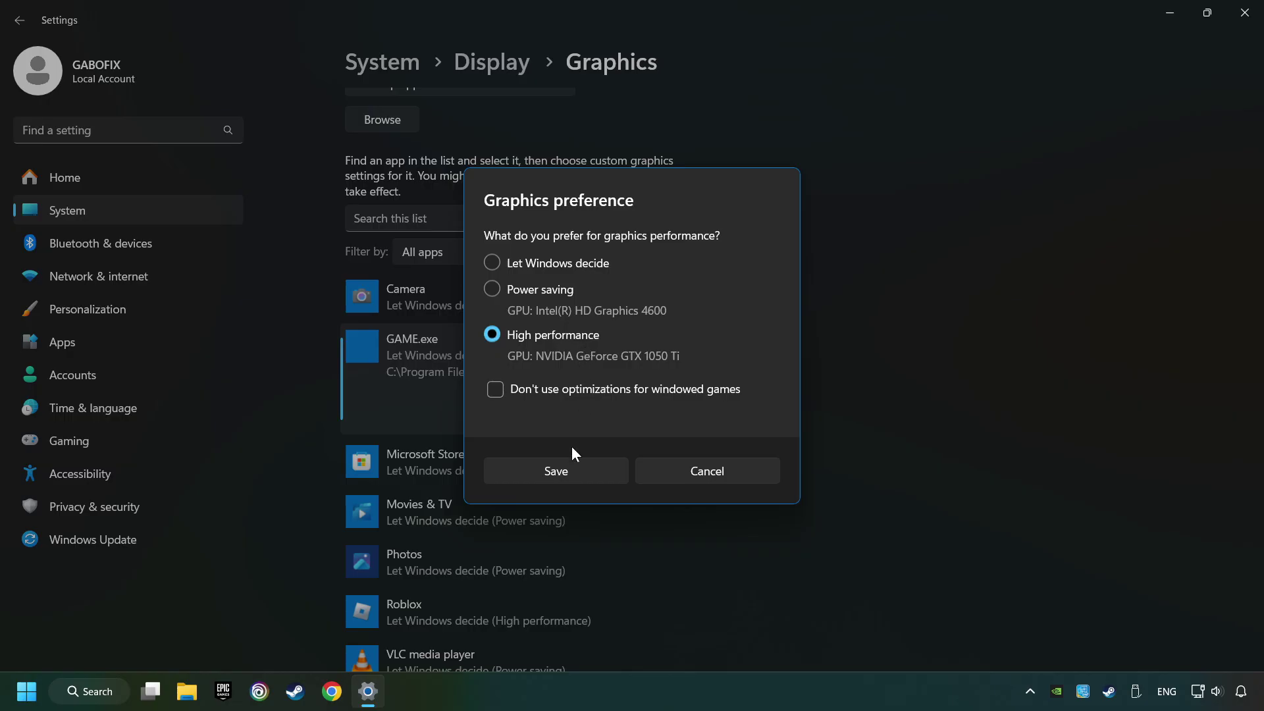
{"action": "left_click", "coordinate": [577, 469]}
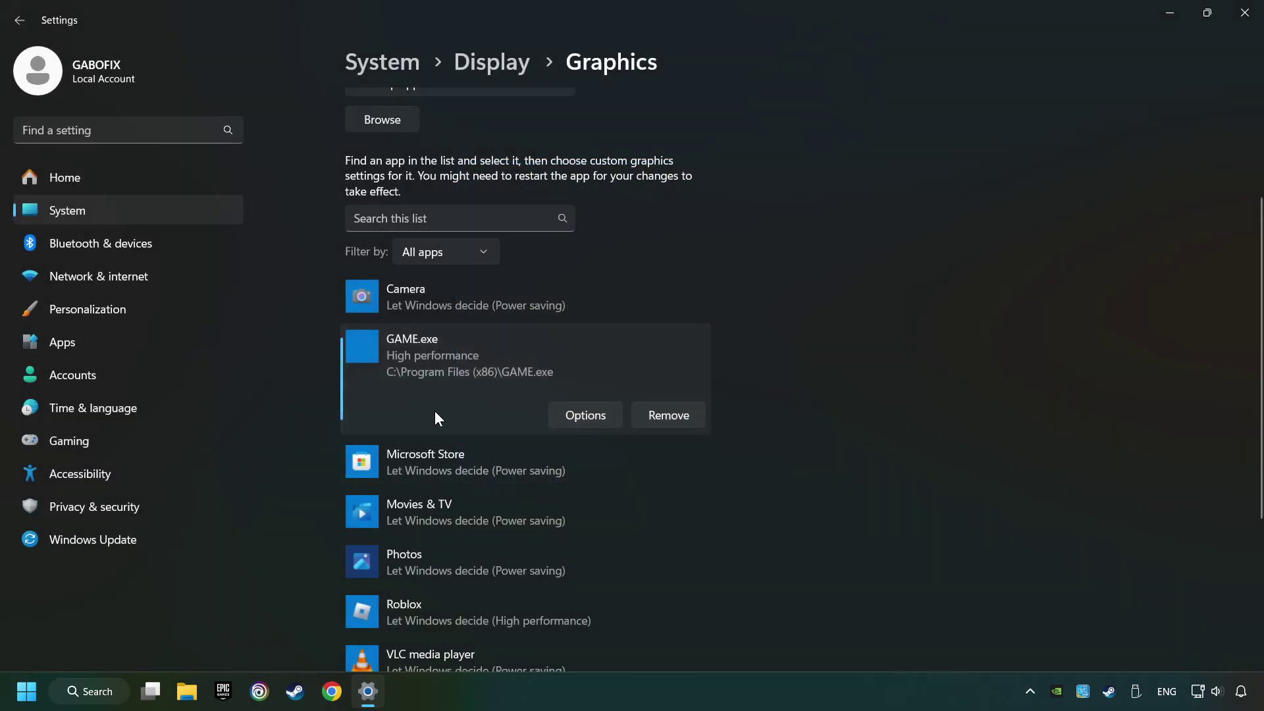
{"action": "left_click", "coordinate": [1237, 26]}
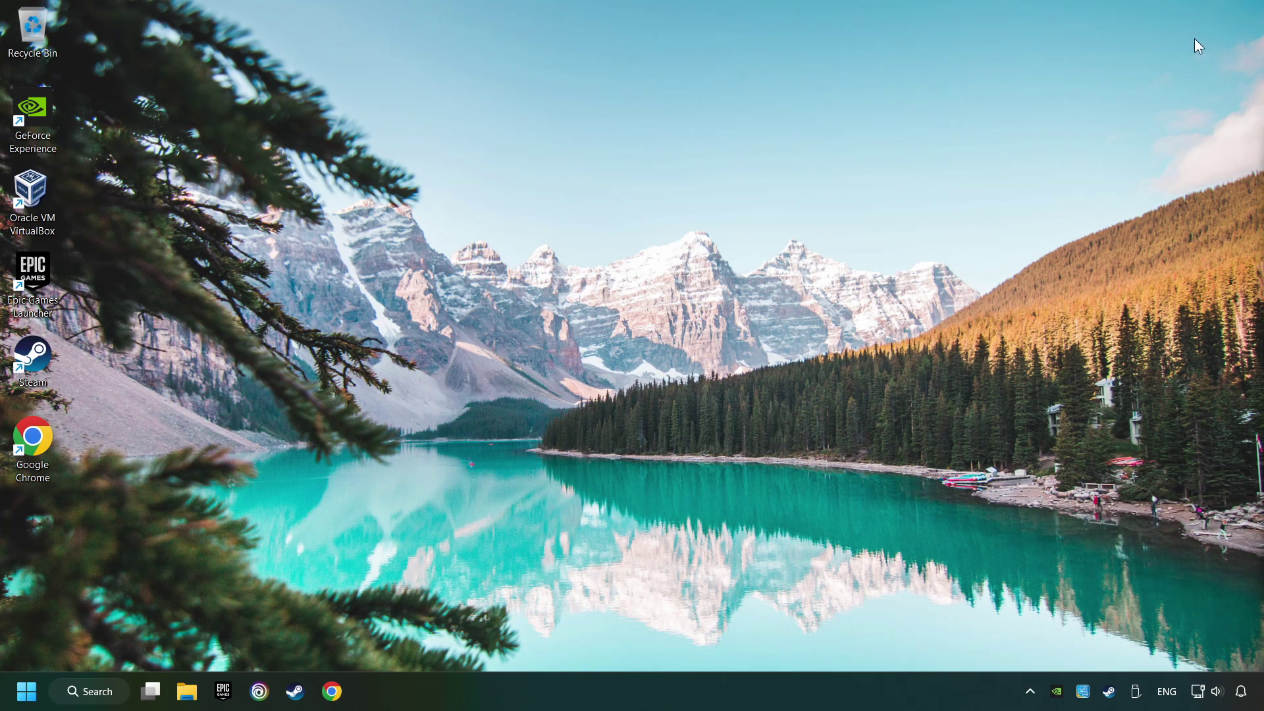
- From the Steam library, run Verify integrity of game files on GAME's Installed Files page
{"action": "left_click", "coordinate": [296, 692]}
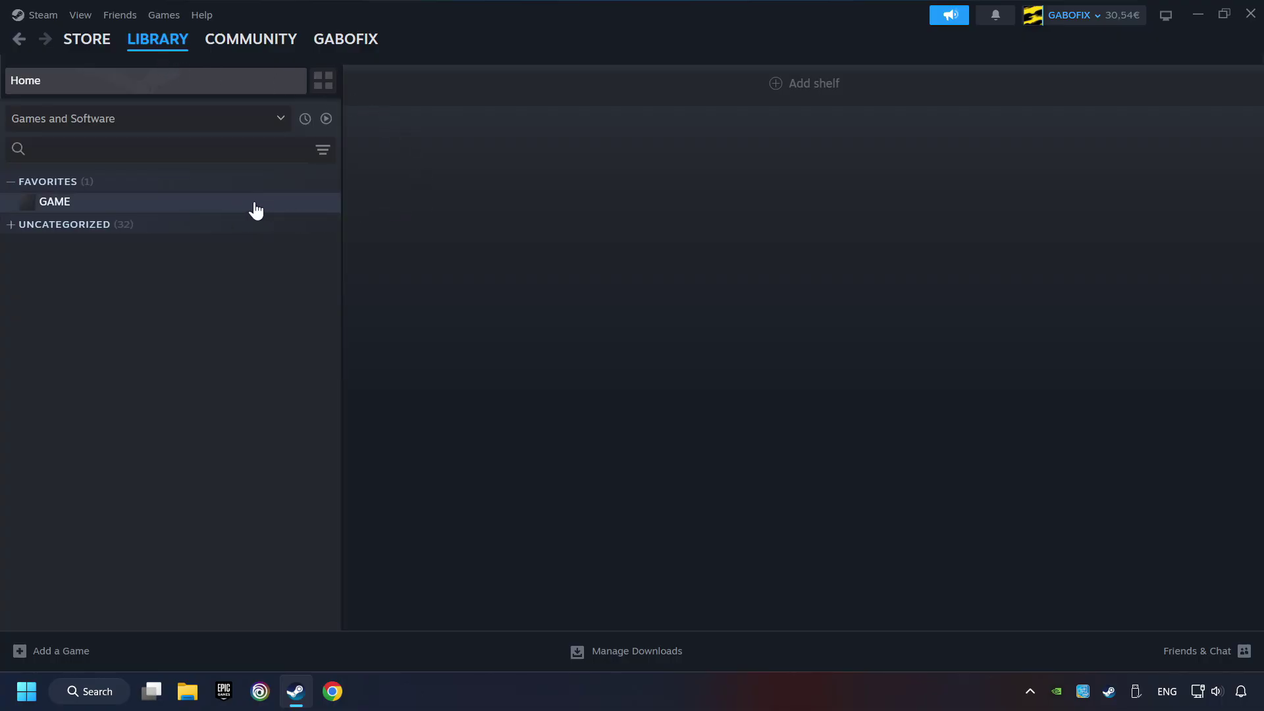
{"action": "right_click", "coordinate": [280, 207]}
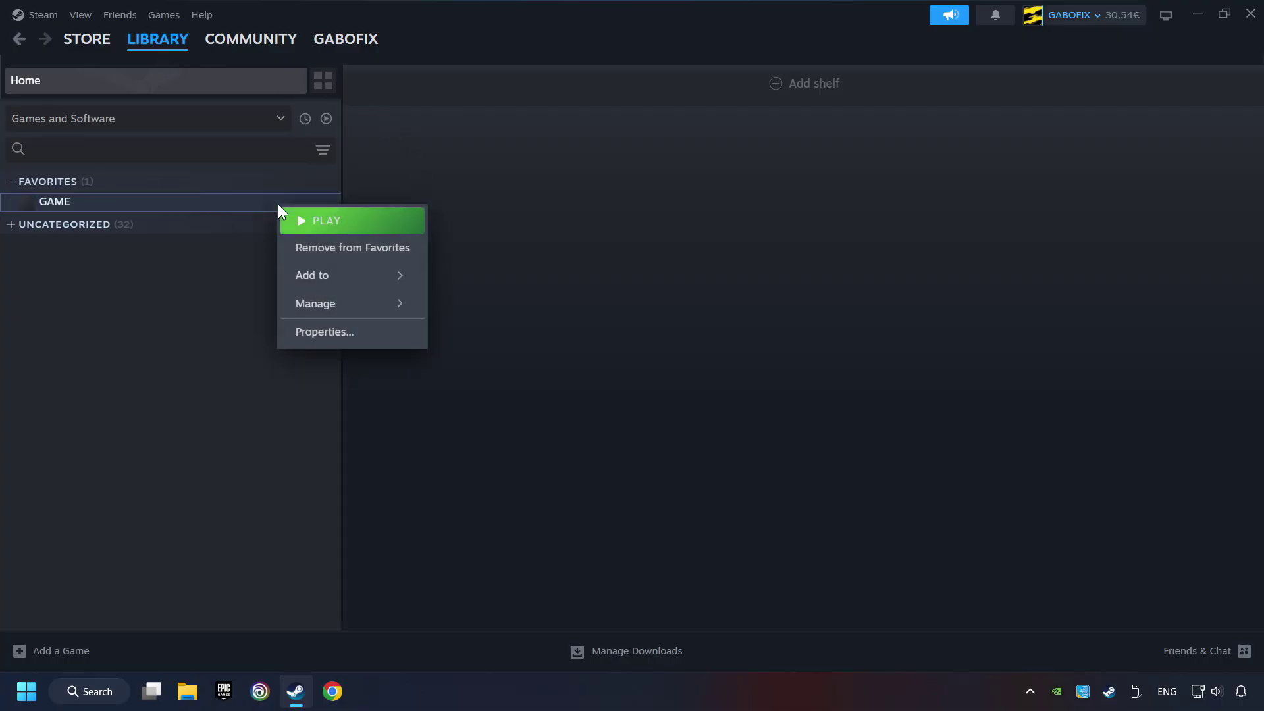
{"action": "left_click", "coordinate": [390, 341]}
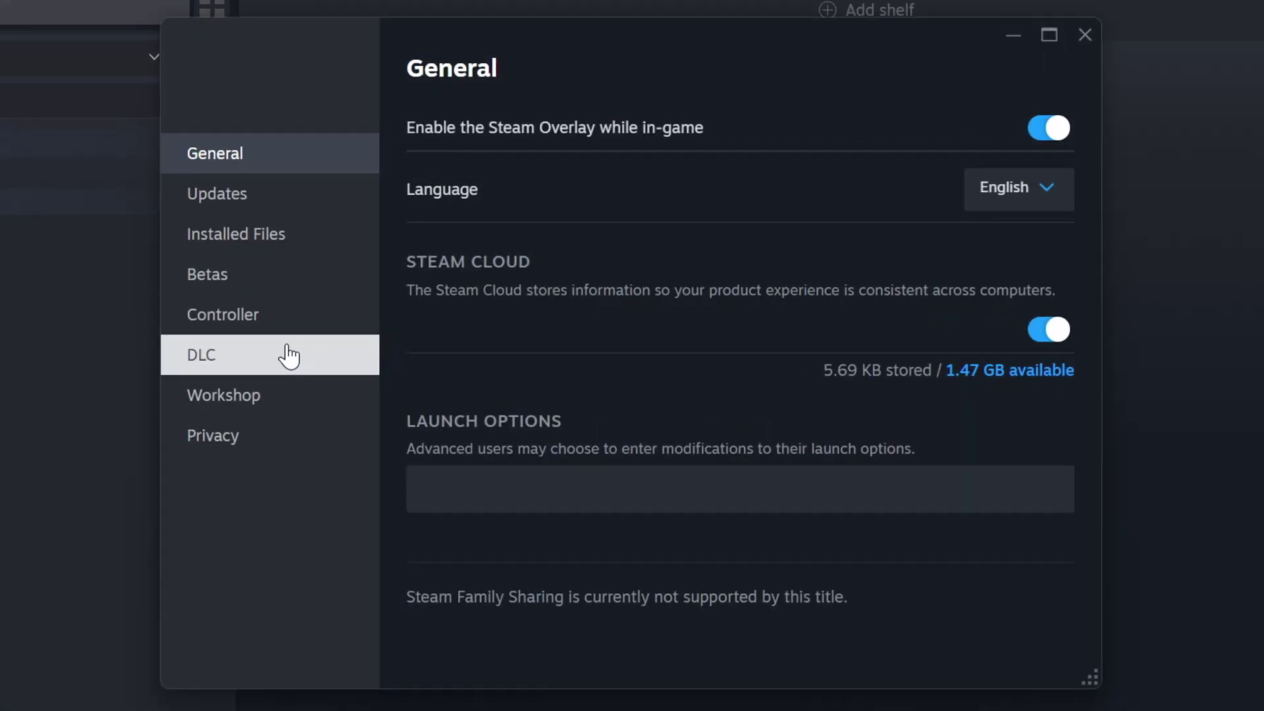
{"action": "left_click", "coordinate": [292, 247]}
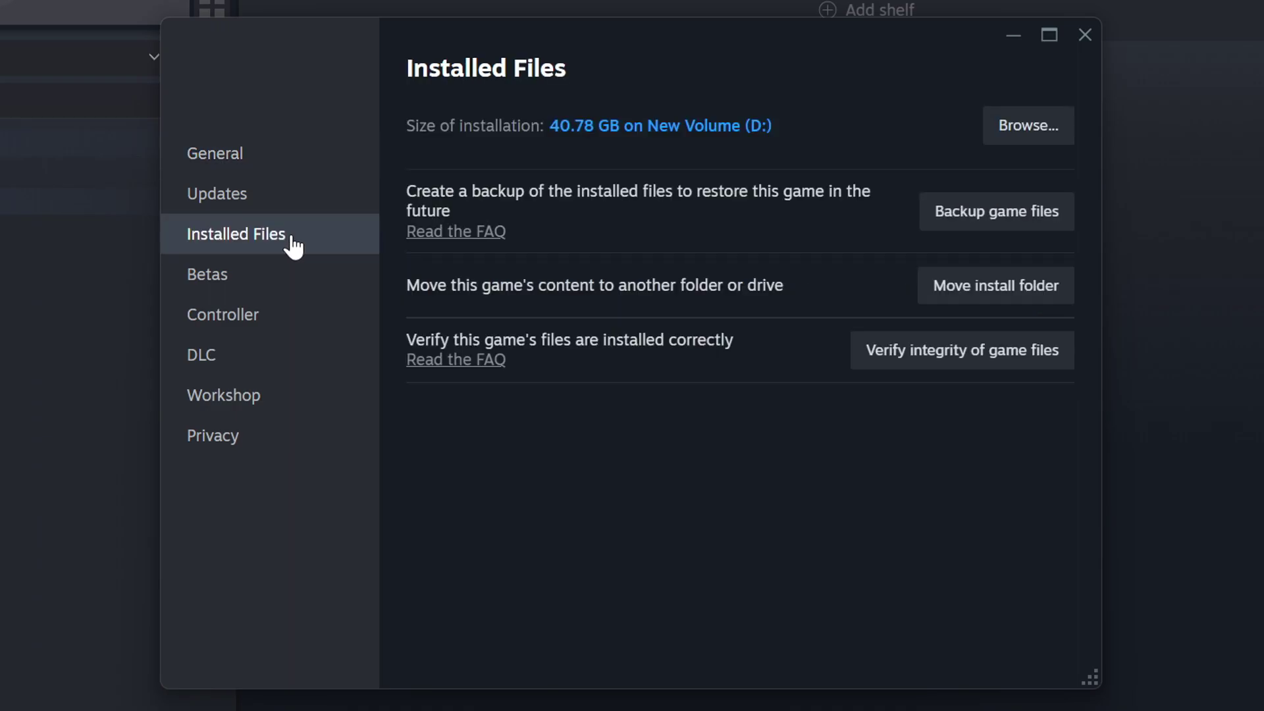
{"action": "left_click", "coordinate": [978, 364]}
- Browse to GAME's install folder and open the GAME shortcut's Properties
{"action": "left_click", "coordinate": [1040, 138]}
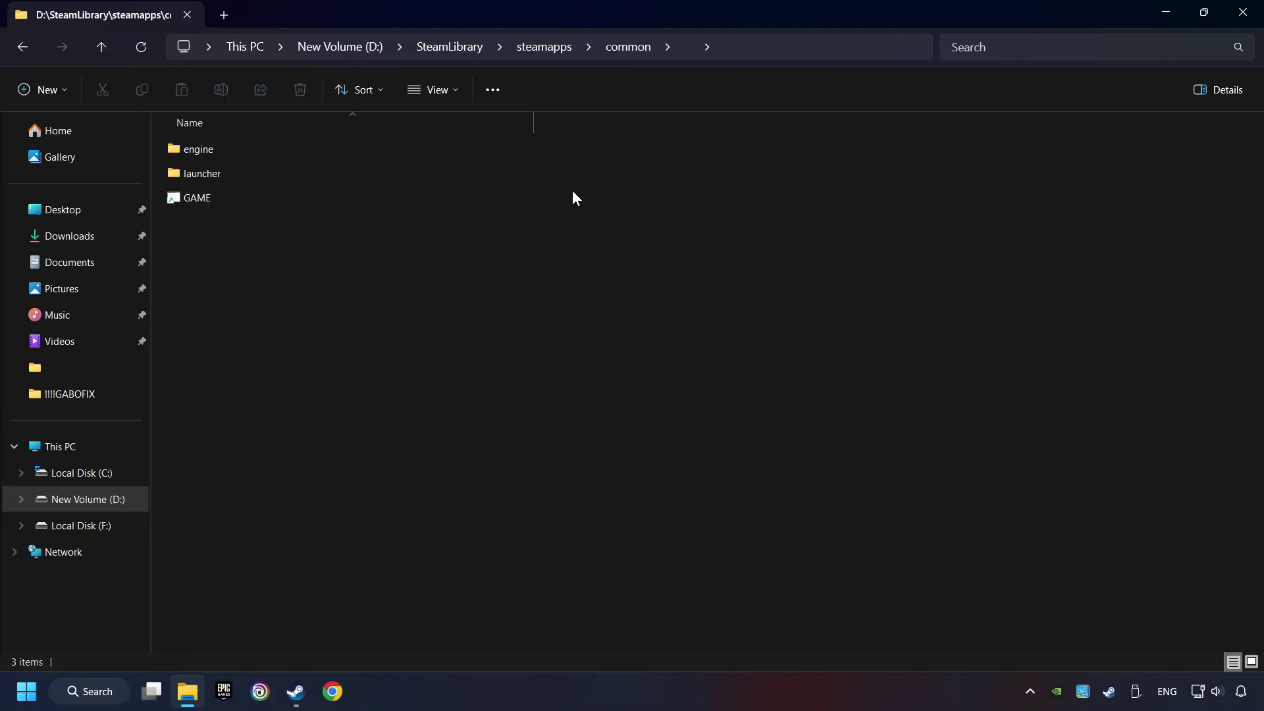
{"action": "left_click", "coordinate": [378, 196]}
{"action": "right_click", "coordinate": [404, 198]}
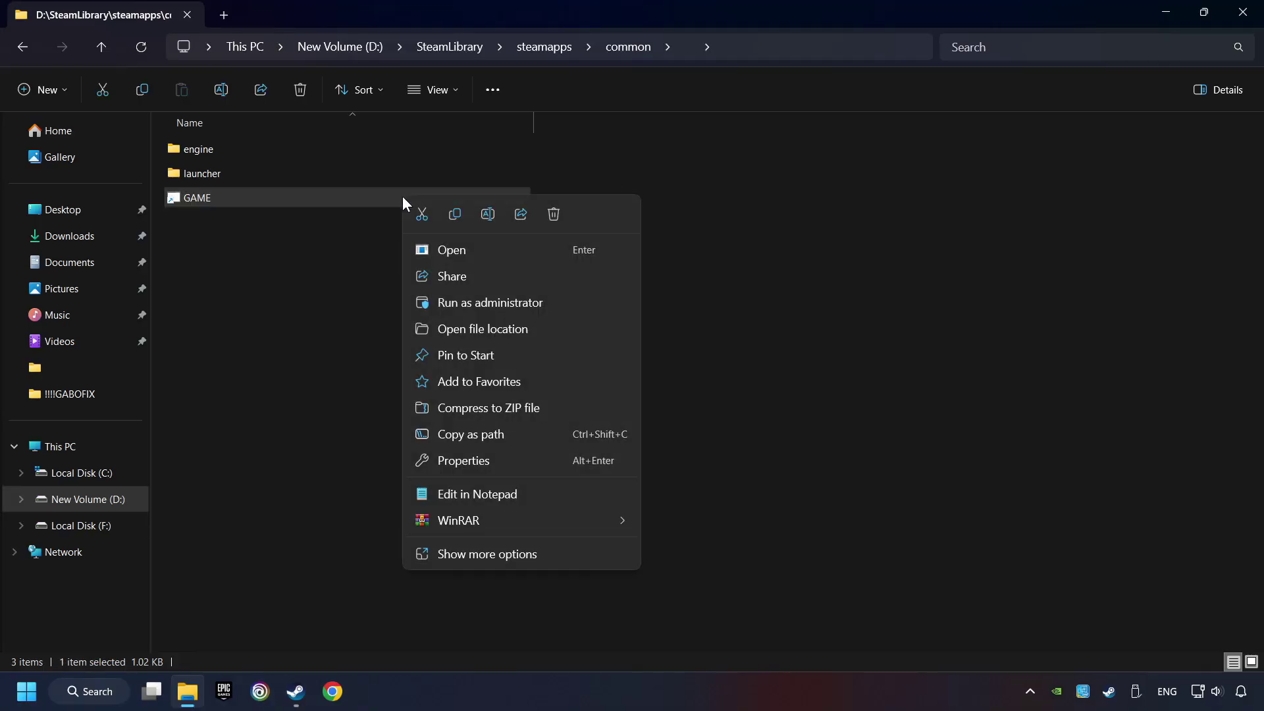
{"action": "left_click", "coordinate": [426, 461]}
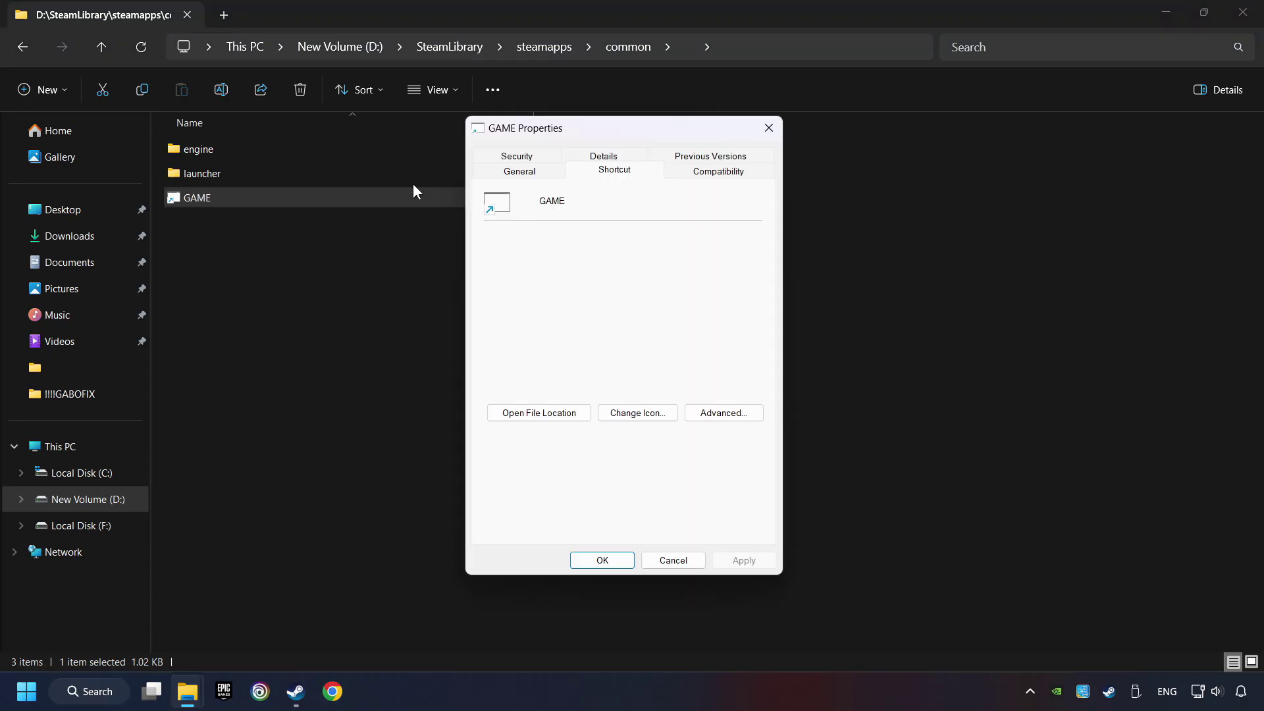
- Give GAME Windows 8 compatibility mode, disabled fullscreen optimizations and run-as-administrator, then apply and close
{"action": "left_click", "coordinate": [747, 172]}
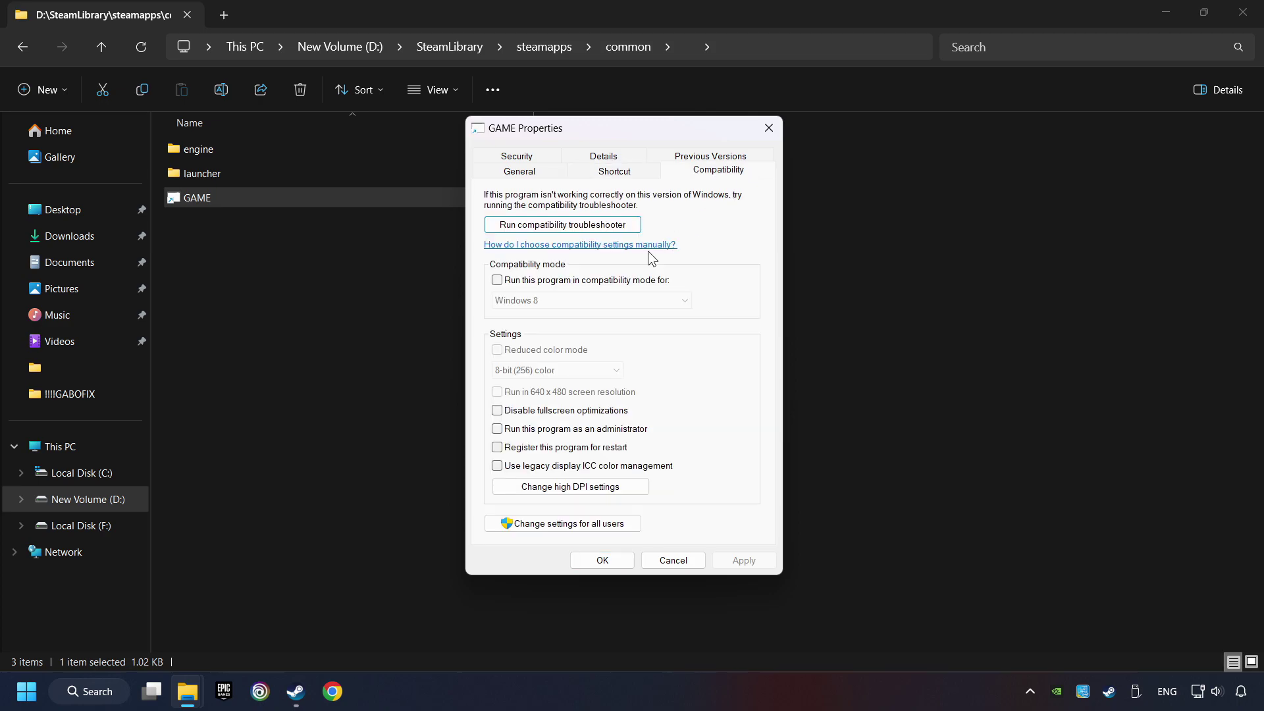
{"action": "left_click", "coordinate": [592, 282]}
{"action": "left_click", "coordinate": [598, 299]}
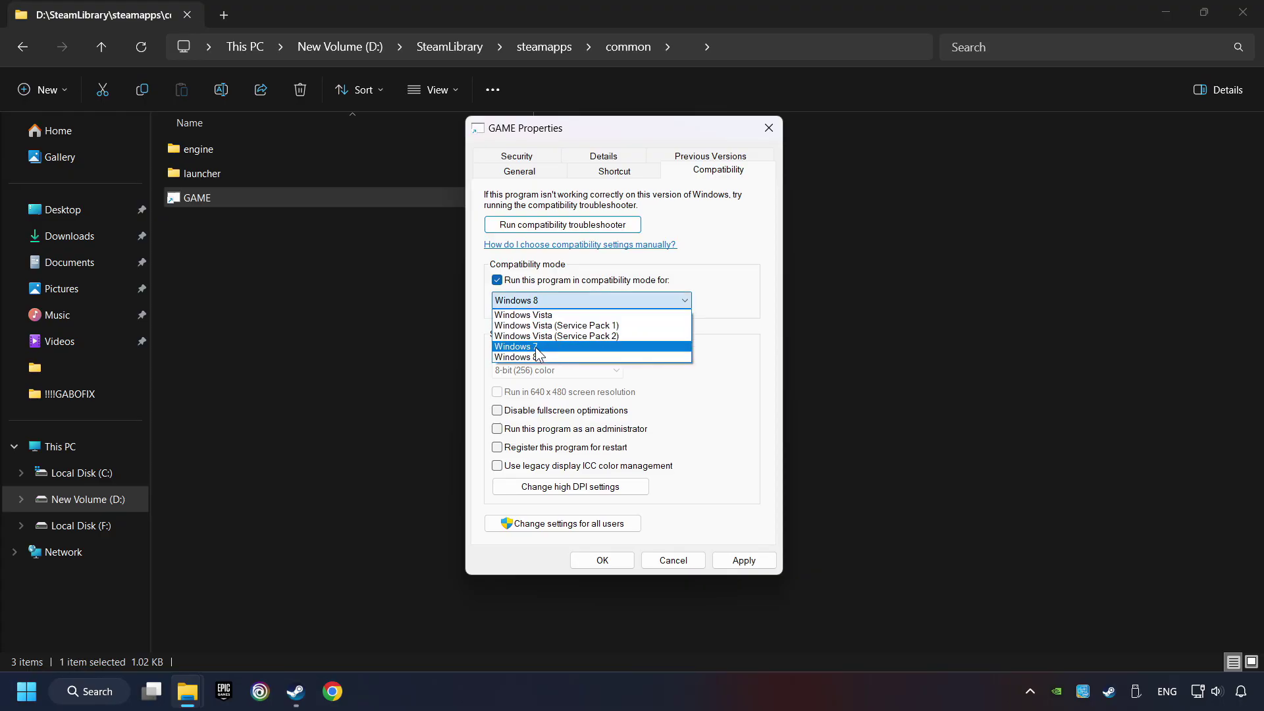
{"action": "left_click", "coordinate": [558, 357]}
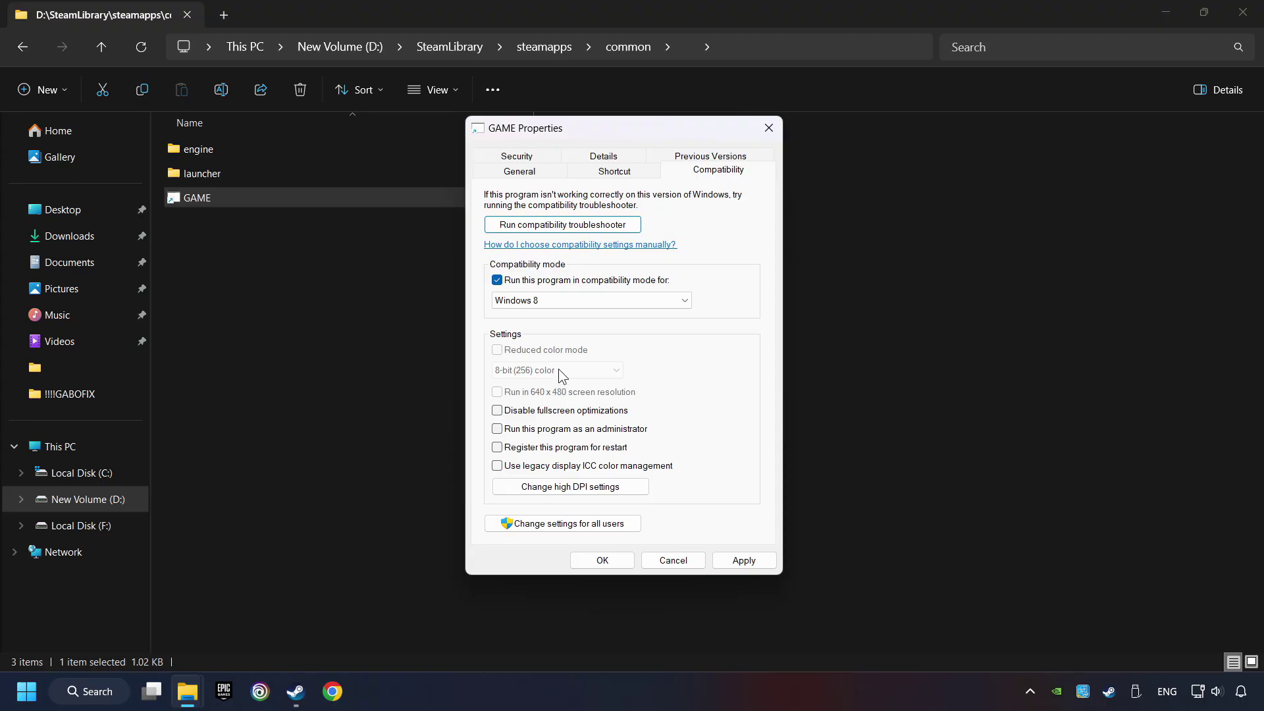
{"action": "left_click", "coordinate": [499, 413]}
{"action": "left_click", "coordinate": [497, 430]}
{"action": "left_click", "coordinate": [740, 565]}
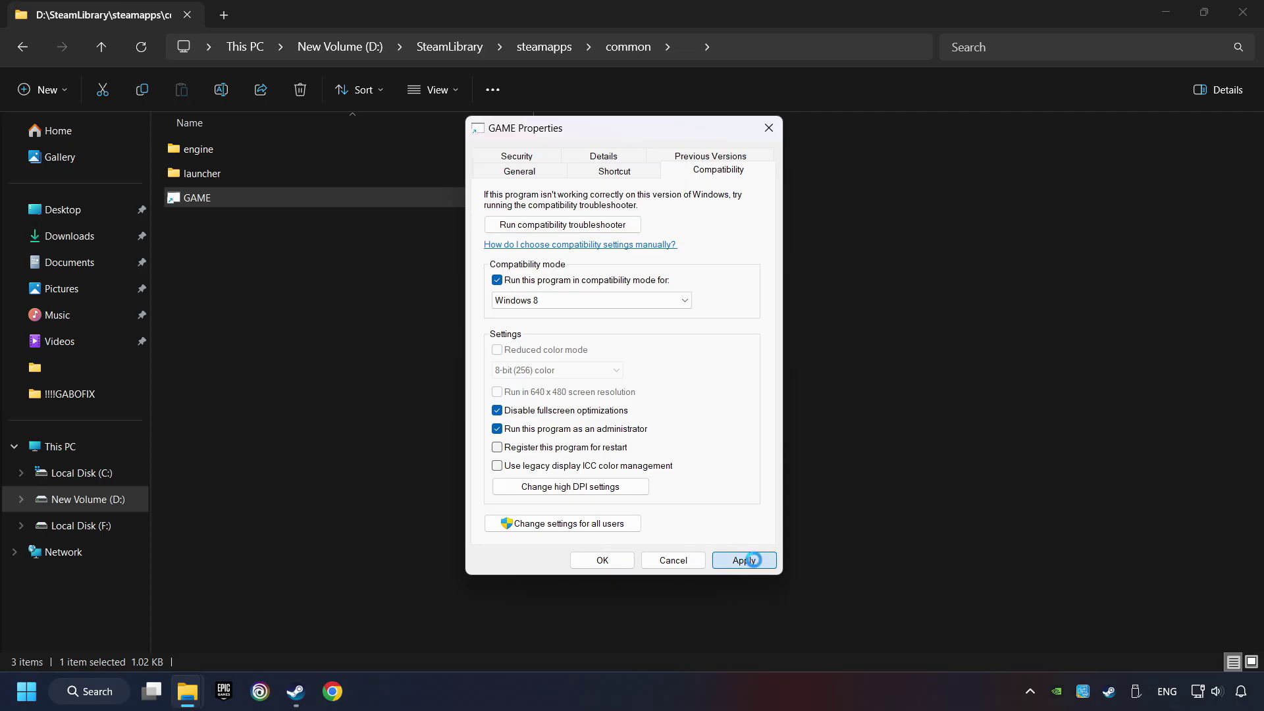
{"action": "left_click", "coordinate": [603, 560]}
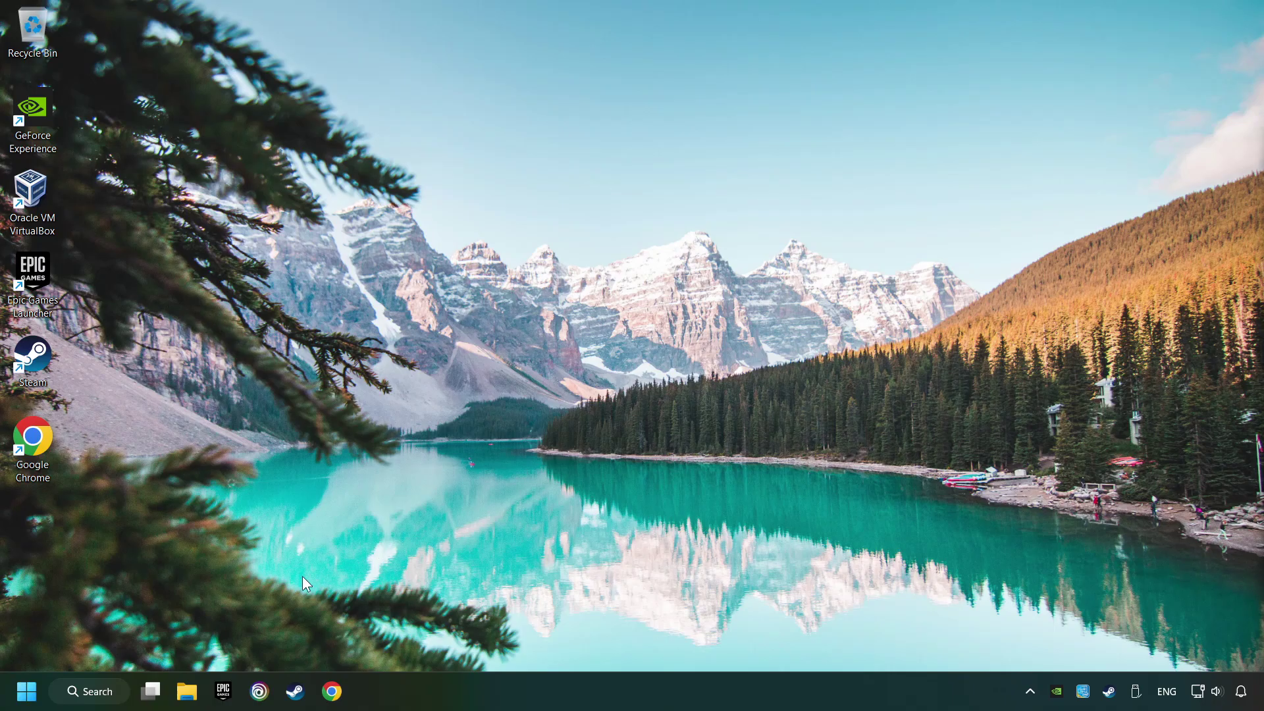
- Search Windows for 'updates' to find Check for updates
{"action": "left_click", "coordinate": [99, 691]}
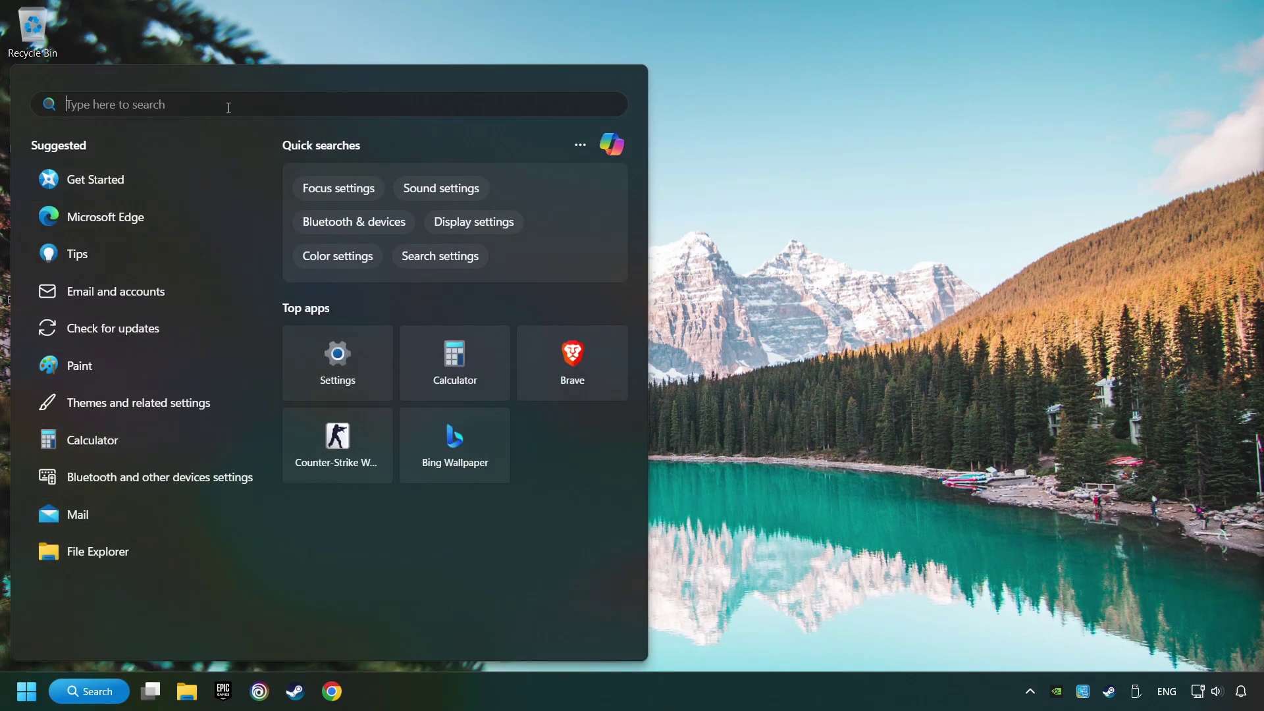
{"action": "type", "text": "updates"}
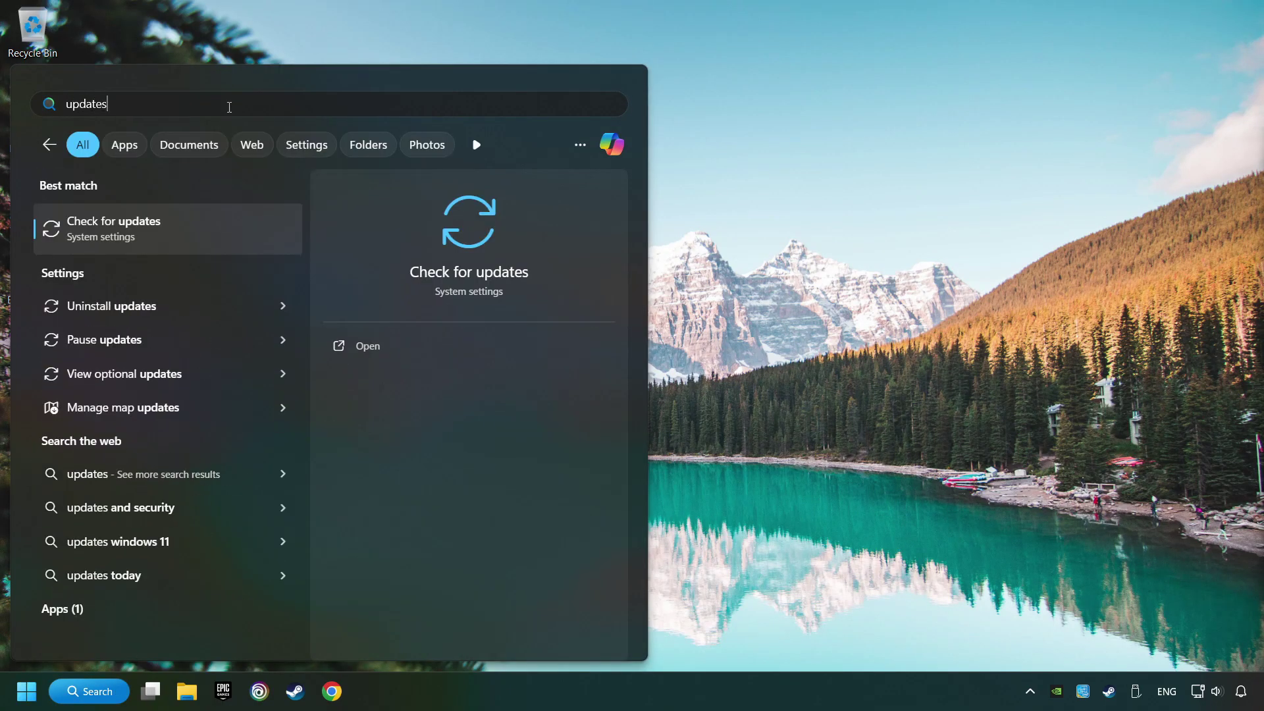
- Open the Windows Update page and start a new check for updates
{"action": "left_click", "coordinate": [227, 234]}
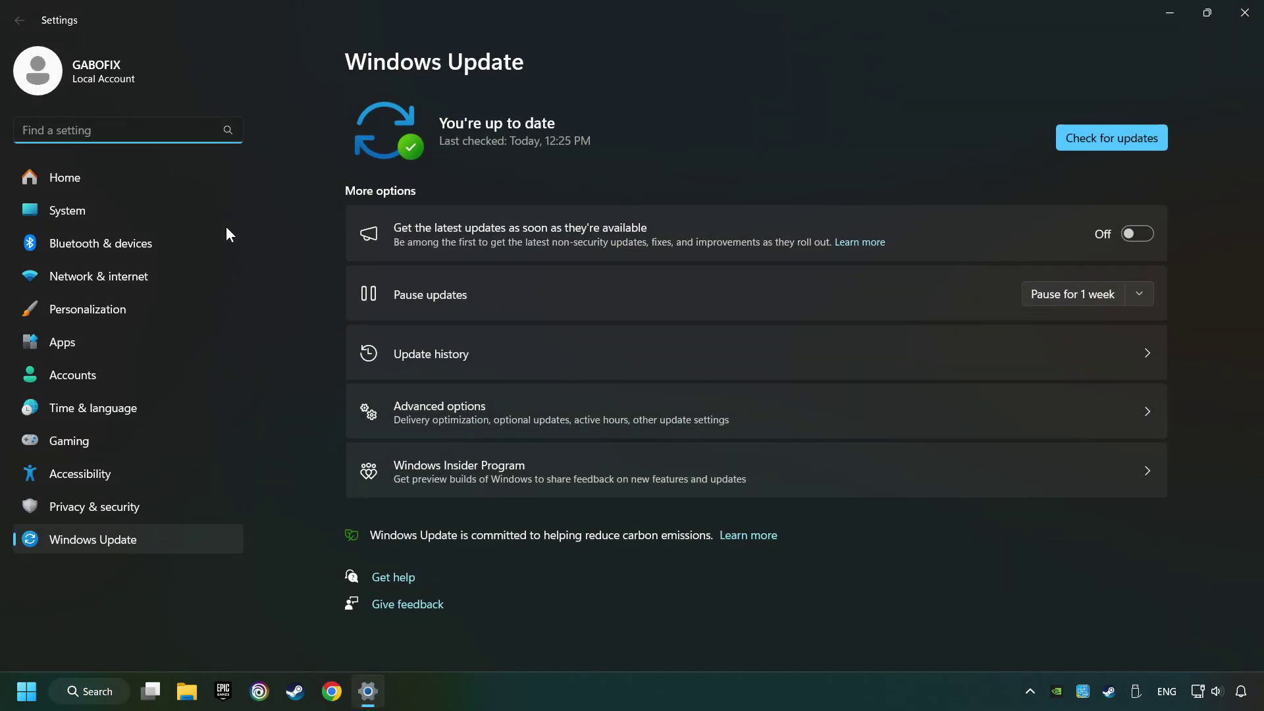
{"action": "left_click", "coordinate": [1106, 138]}
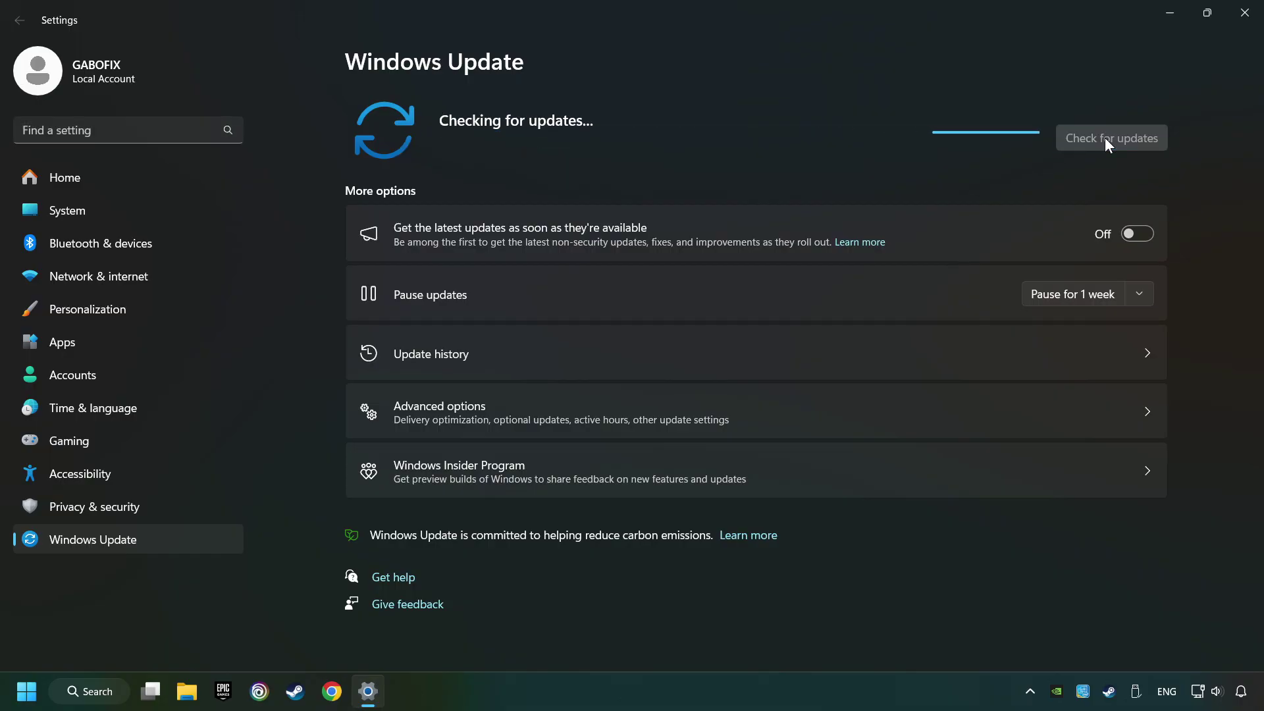